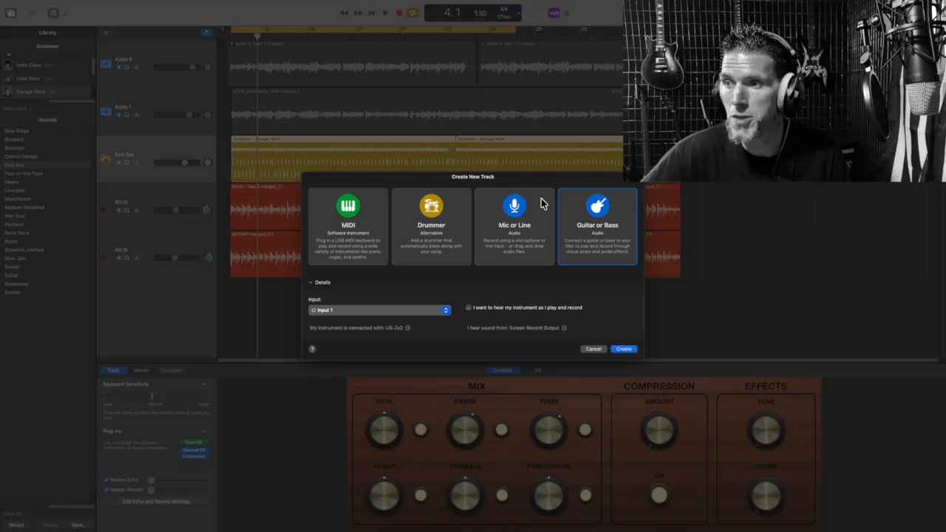
# Step: Create a new Mic or Line audio track that records from Input 2
pyautogui.click(527, 226)
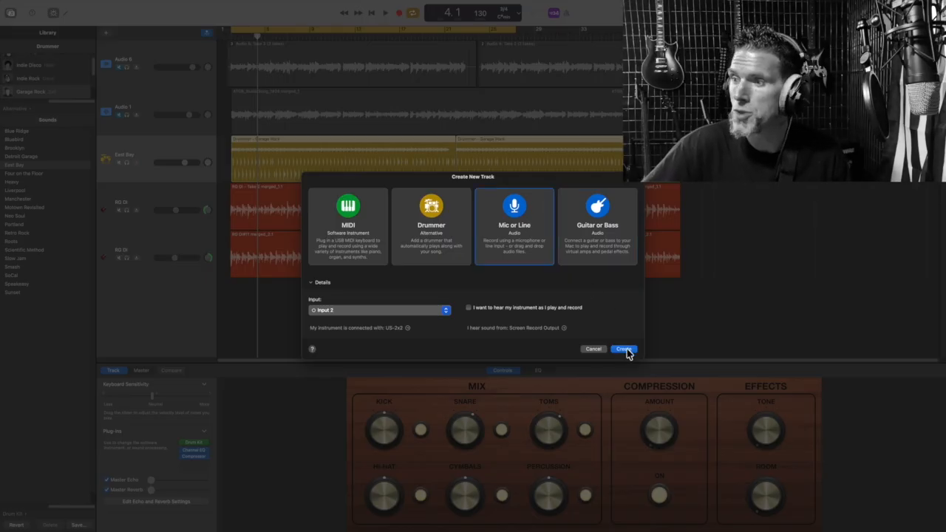
pyautogui.click(445, 312)
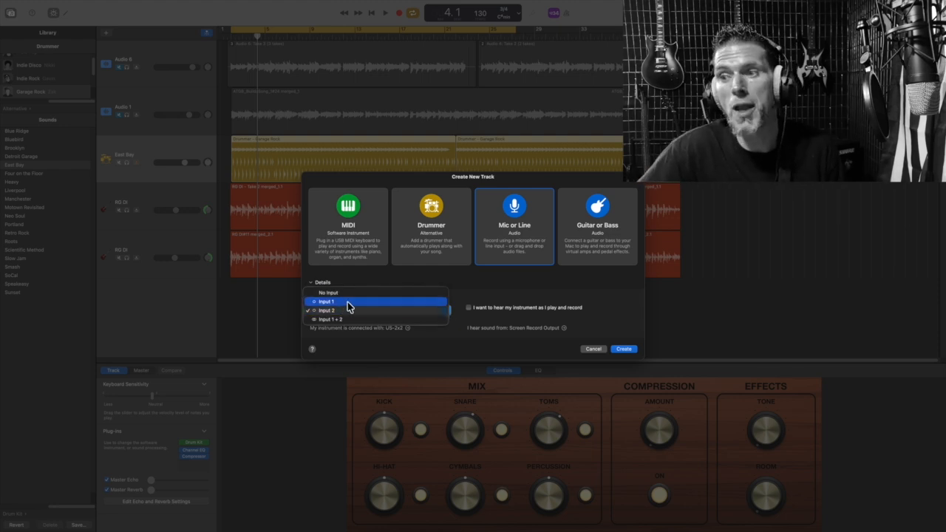
pyautogui.click(619, 347)
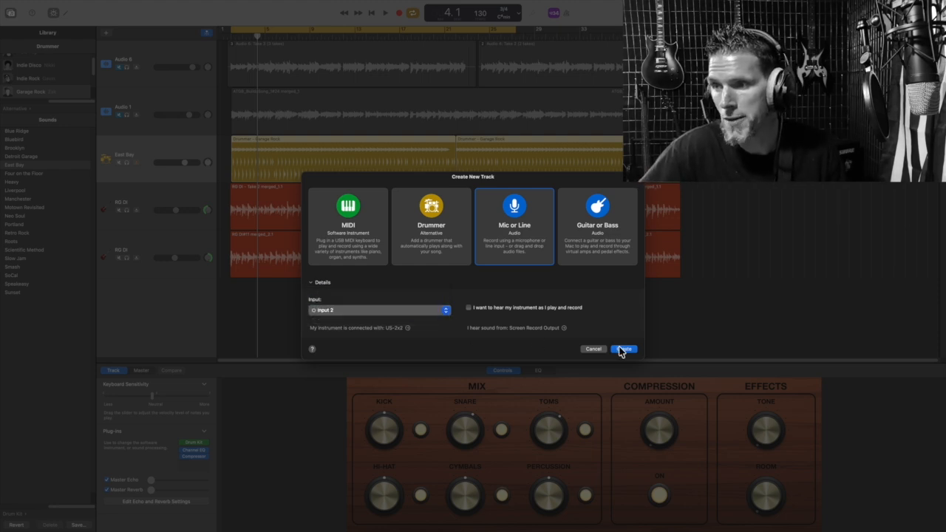
pyautogui.click(618, 347)
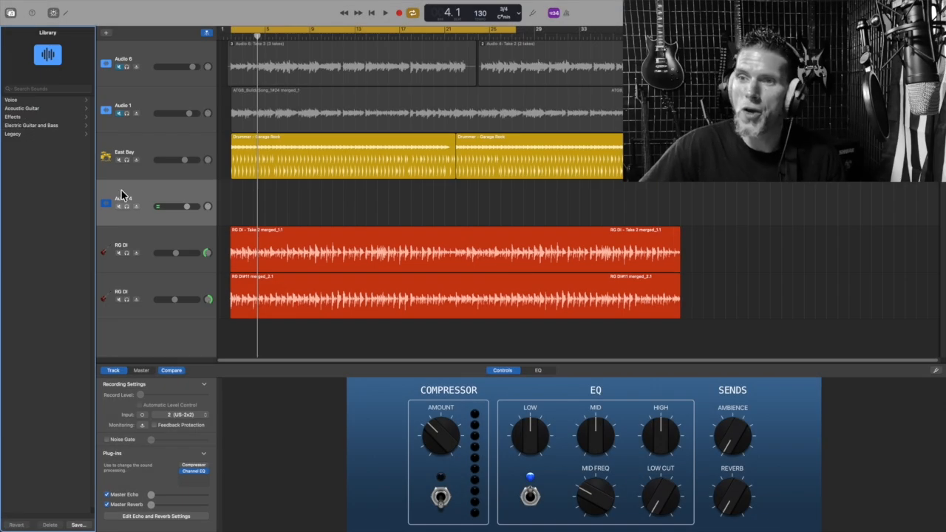
# Step: Move the new audio track below the two RG DI tracks and rename it Bass DI
pyautogui.moveTo(185, 194); pyautogui.dragTo(201, 312)
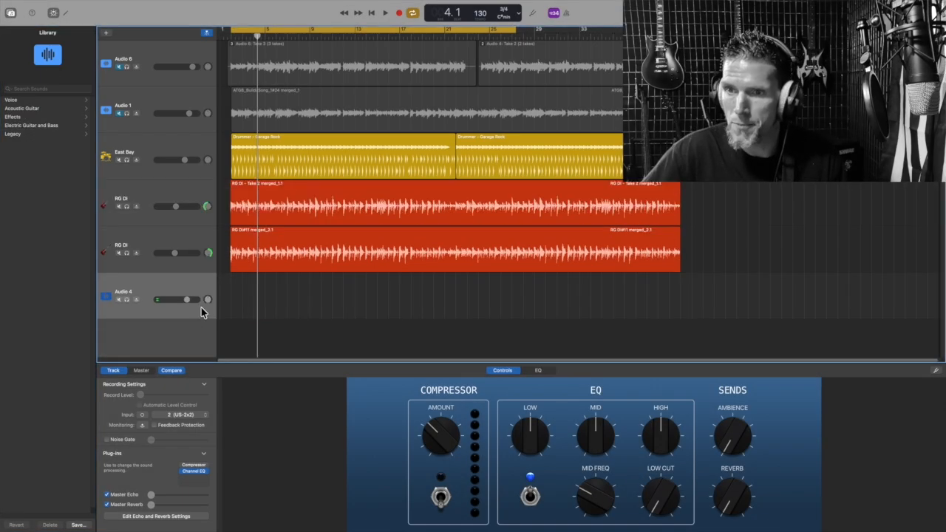
pyautogui.rightClick(145, 291)
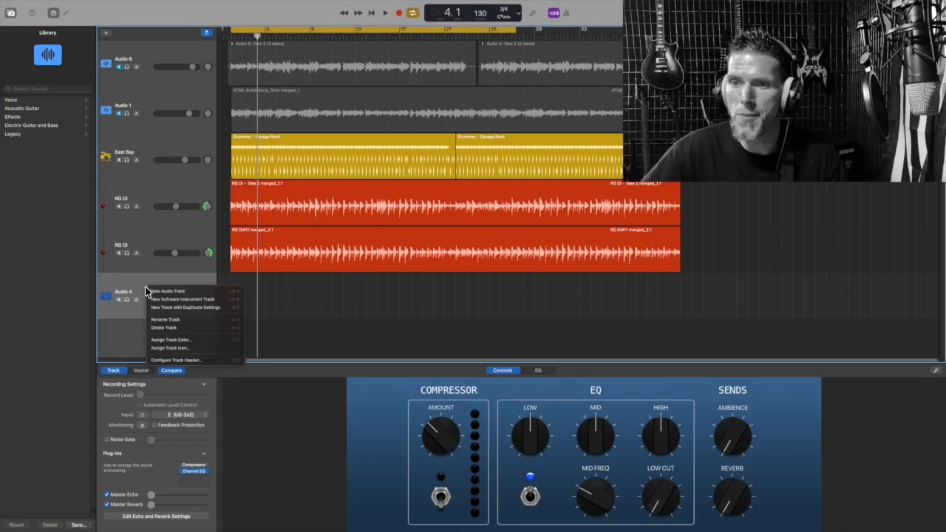
pyautogui.click(174, 318)
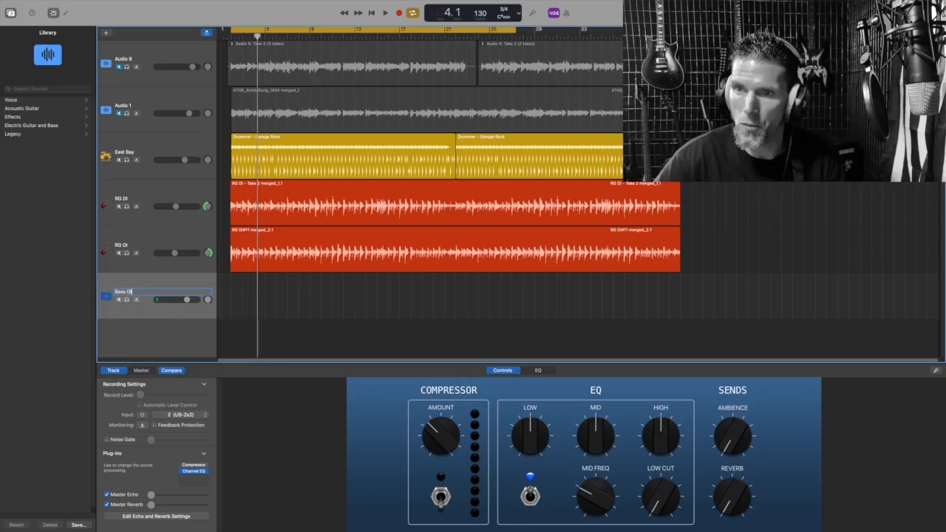
pyautogui.press('Return')
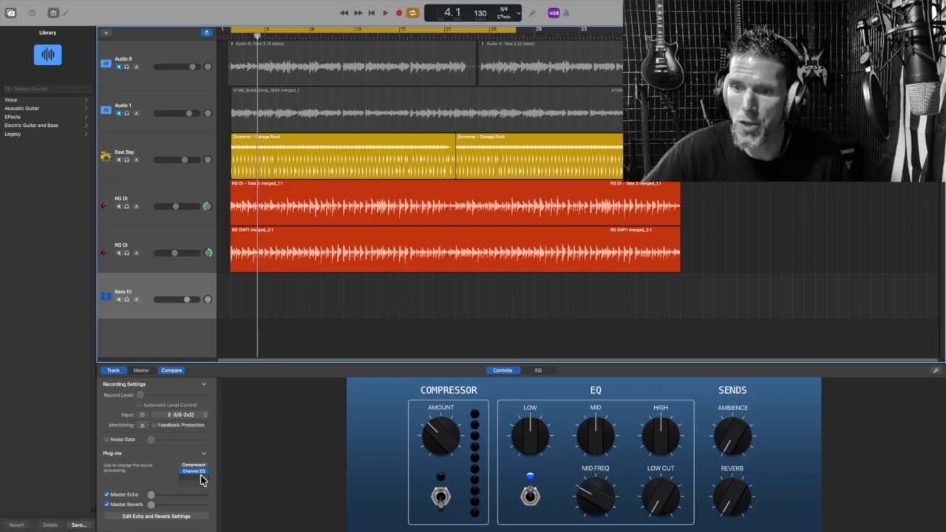
# Step: Remove the Channel EQ and Compressor plug-ins from the Bass DI track
pyautogui.click(207, 475)
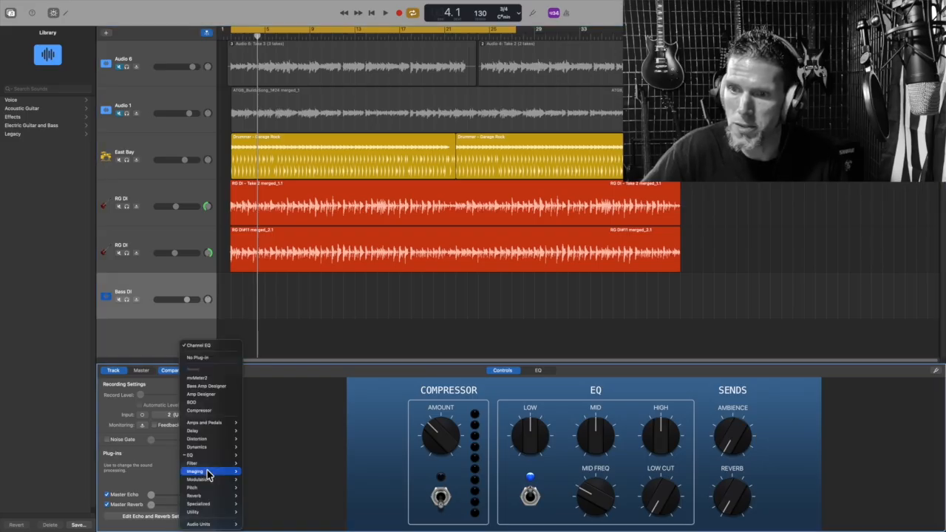
pyautogui.click(207, 361)
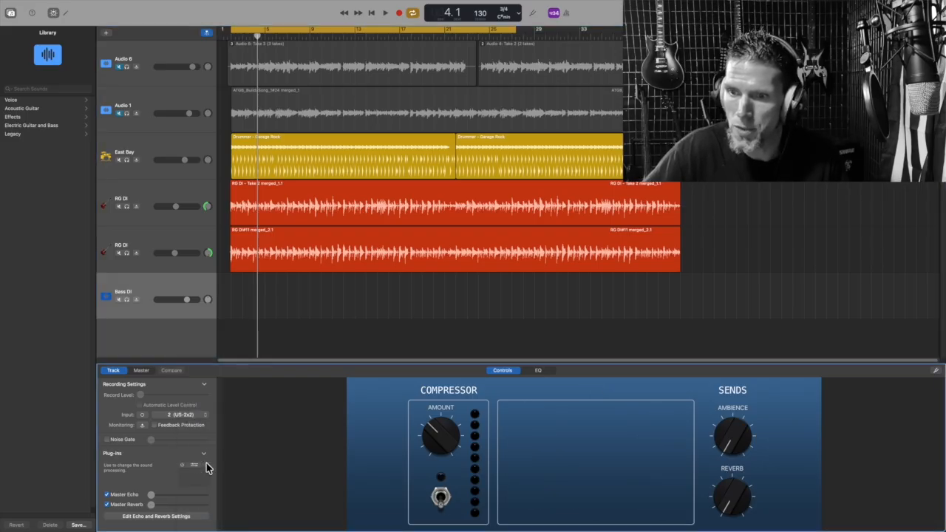
pyautogui.click(206, 463)
pyautogui.click(207, 362)
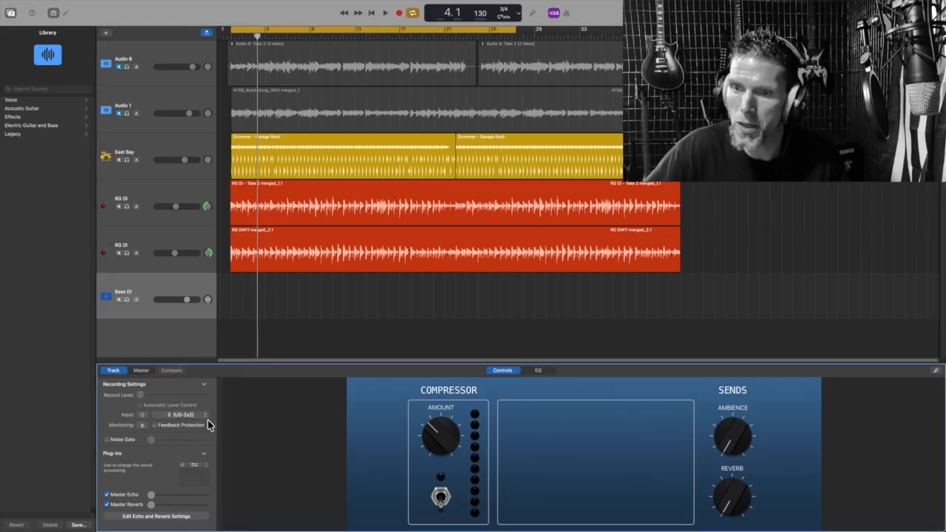
# Step: Insert the Bass Amp Designer plug-in on the Bass DI track
pyautogui.click(208, 468)
pyautogui.moveTo(208, 427)
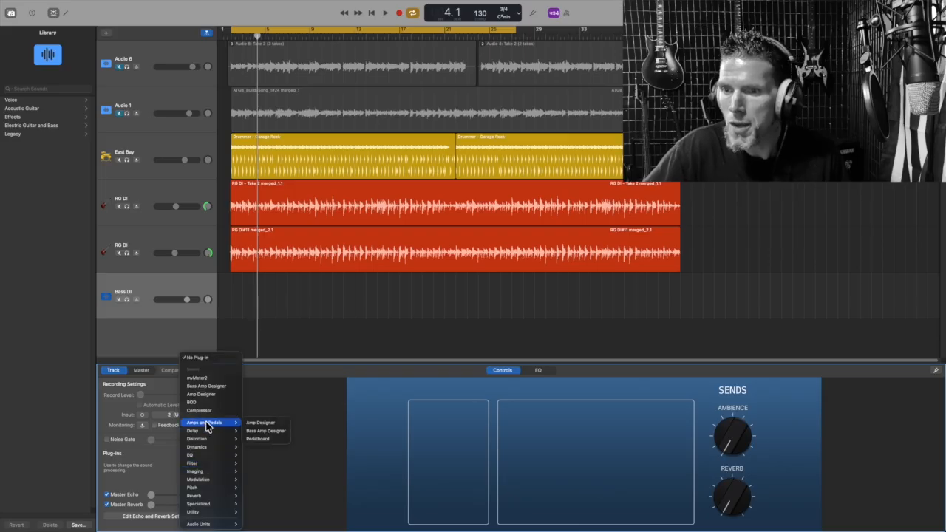
pyautogui.click(250, 430)
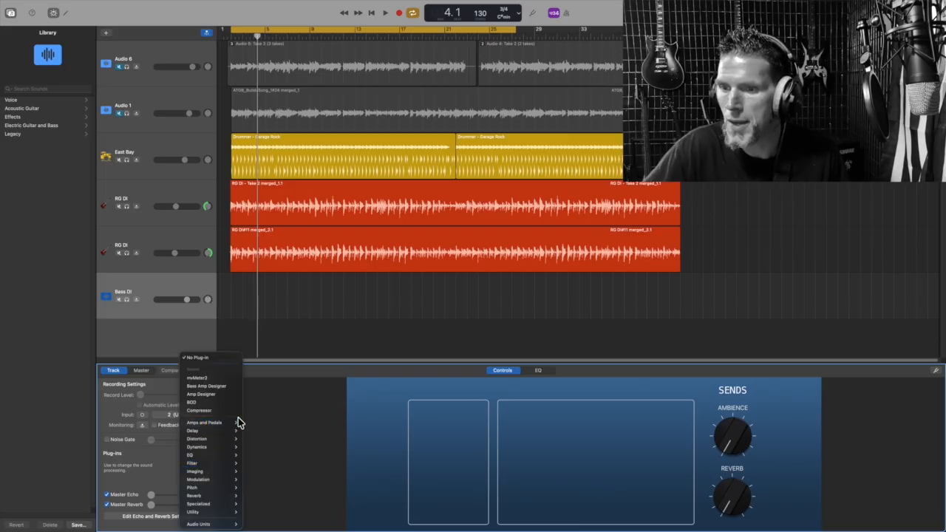
pyautogui.click(251, 430)
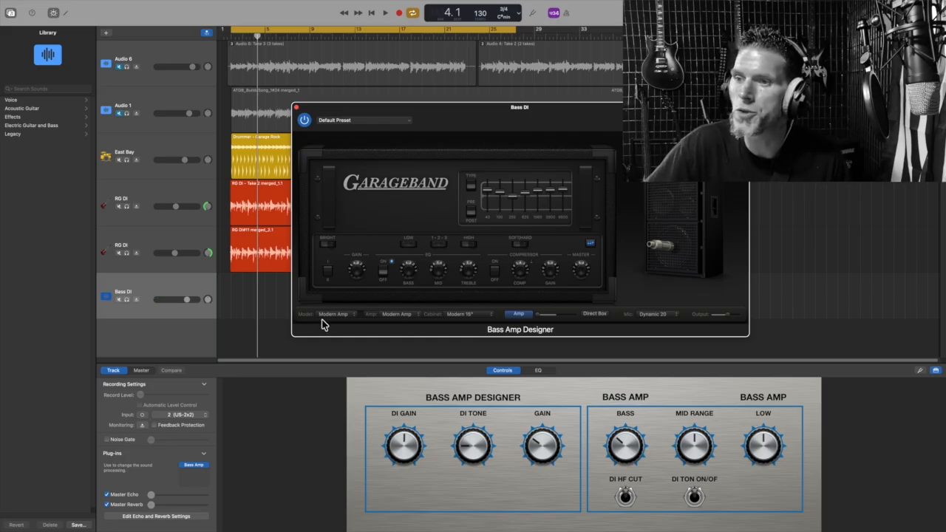
# Step: Review the amp and cabinet options, load the Classic Comp preset in Bass Amp Designer, and turn on input monitoring for the Bass DI track
pyautogui.click(349, 316)
pyautogui.click(411, 318)
pyautogui.click(411, 315)
pyautogui.click(494, 317)
pyautogui.click(495, 317)
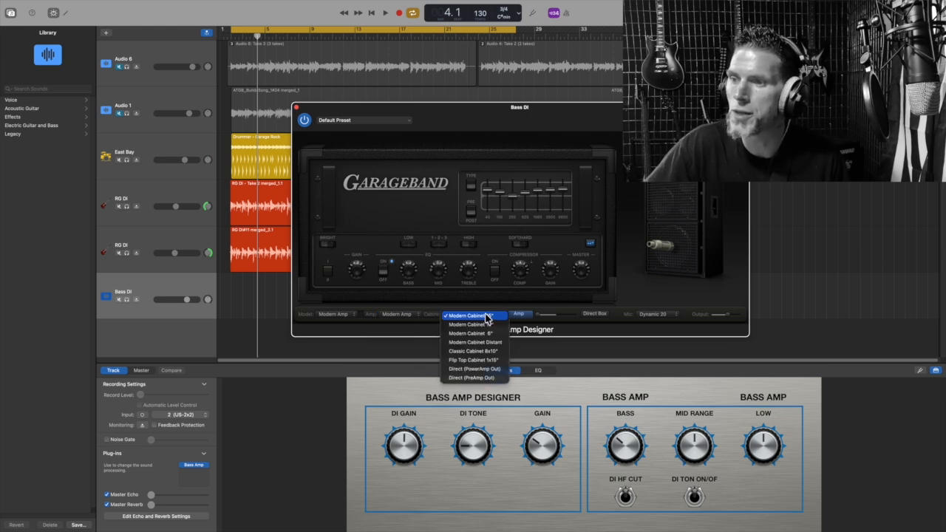
pyautogui.click(435, 207)
pyautogui.click(408, 119)
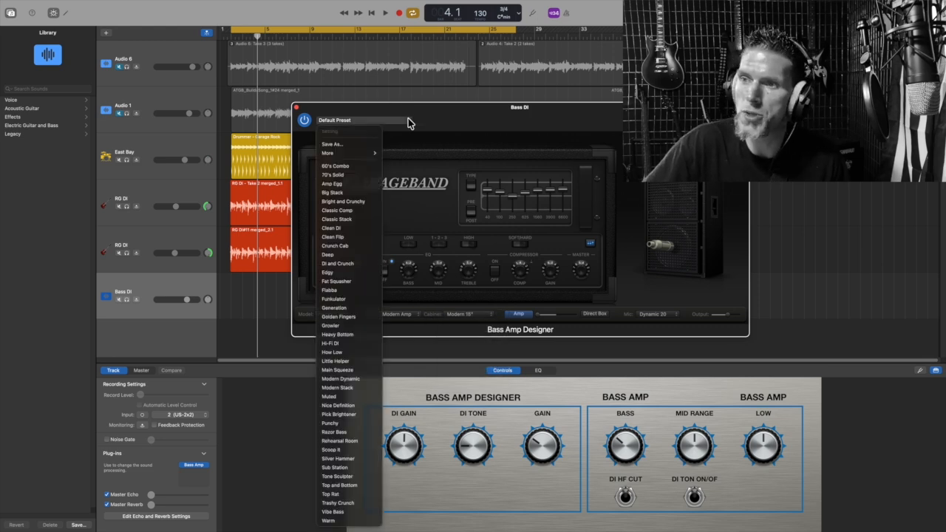
pyautogui.click(353, 211)
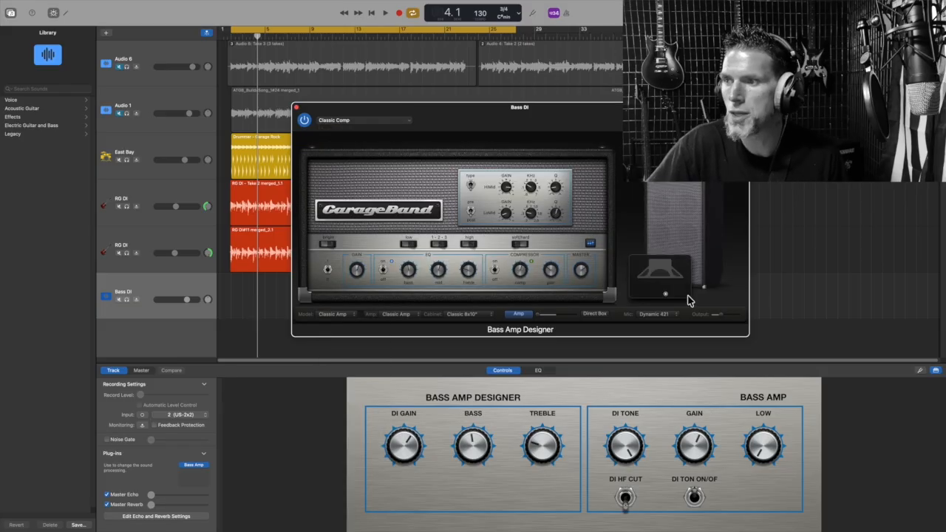
pyautogui.moveTo(653, 288)
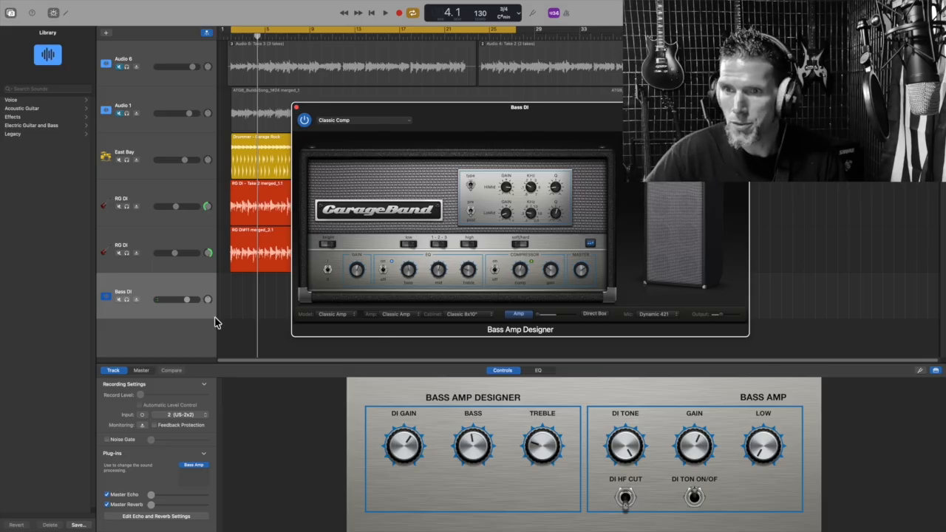
pyautogui.click(135, 300)
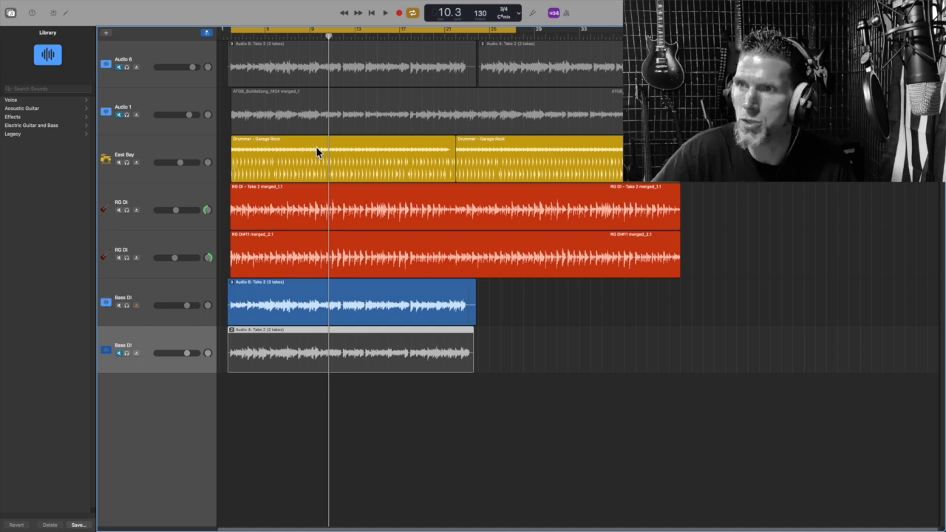
# Step: Balance the mix during playback by slightly raising the upper Bass DI volume and lowering both RG DI tracks, the upper one to about -9.0 dB
pyautogui.click(387, 12)
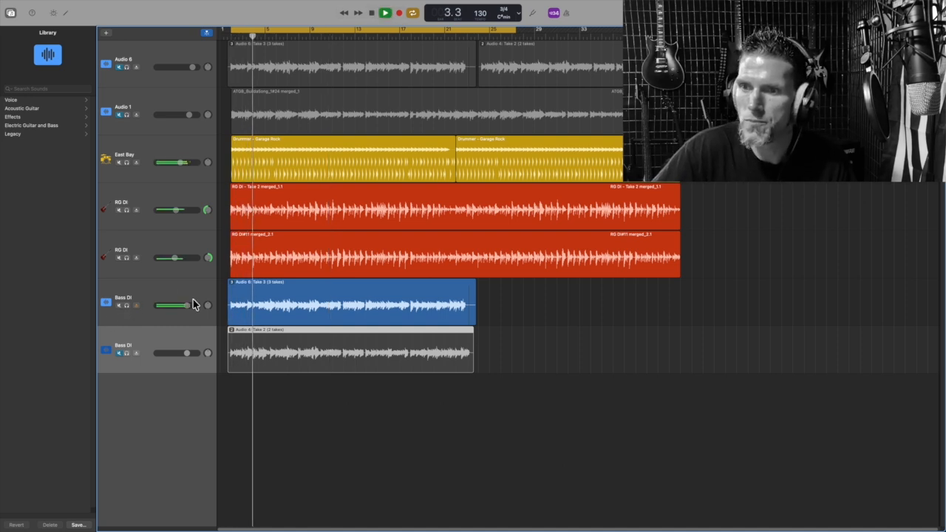
pyautogui.moveTo(186, 305); pyautogui.dragTo(190, 305)
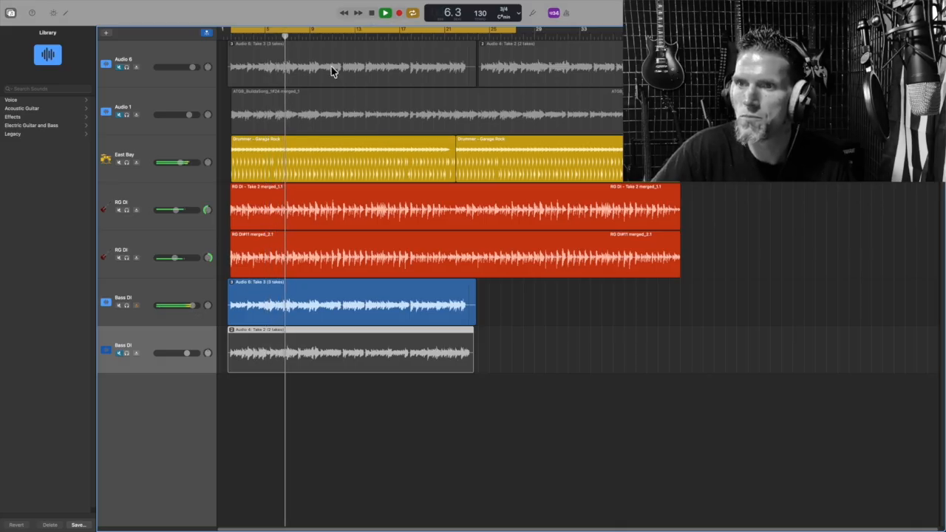
pyautogui.moveTo(177, 211); pyautogui.dragTo(175, 211)
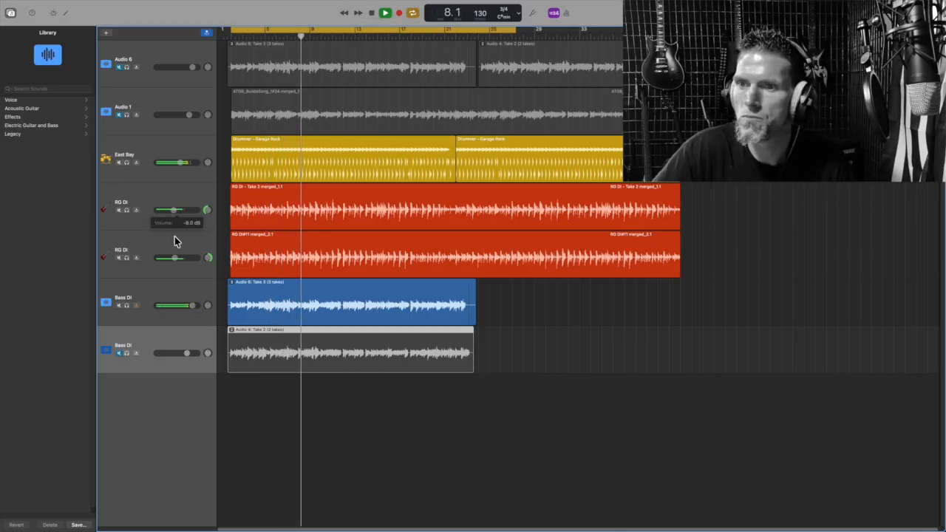
pyautogui.moveTo(175, 258); pyautogui.dragTo(174, 258)
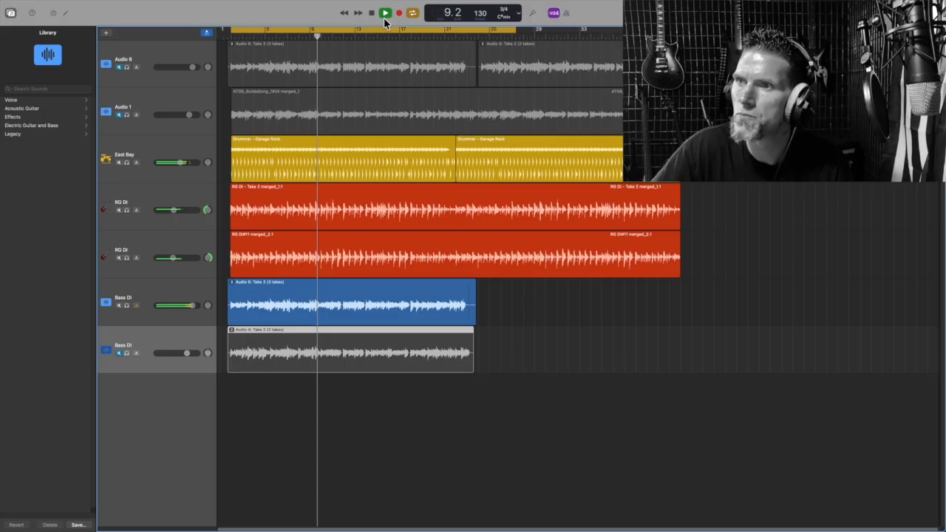
pyautogui.press('space')
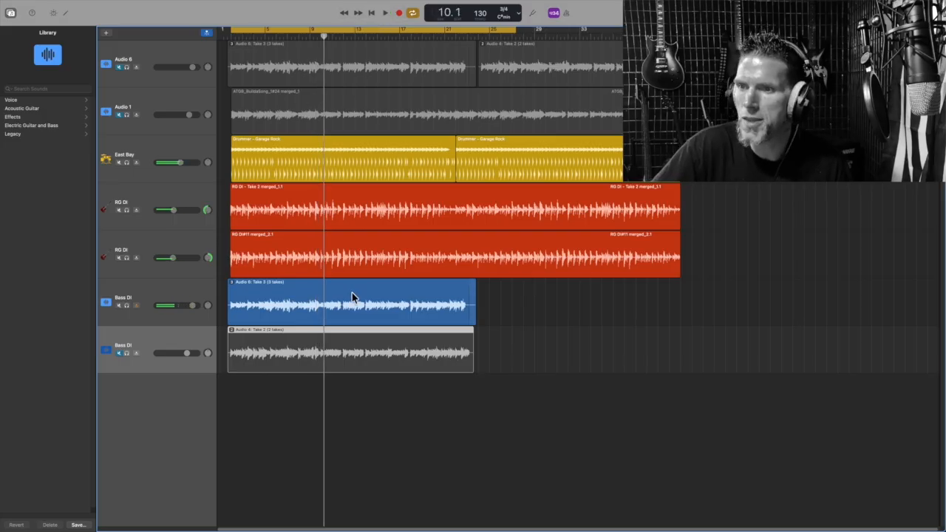
# Step: Switch the upper Bass DI region to Take 2 and play a few bars to audition it
pyautogui.click(231, 284)
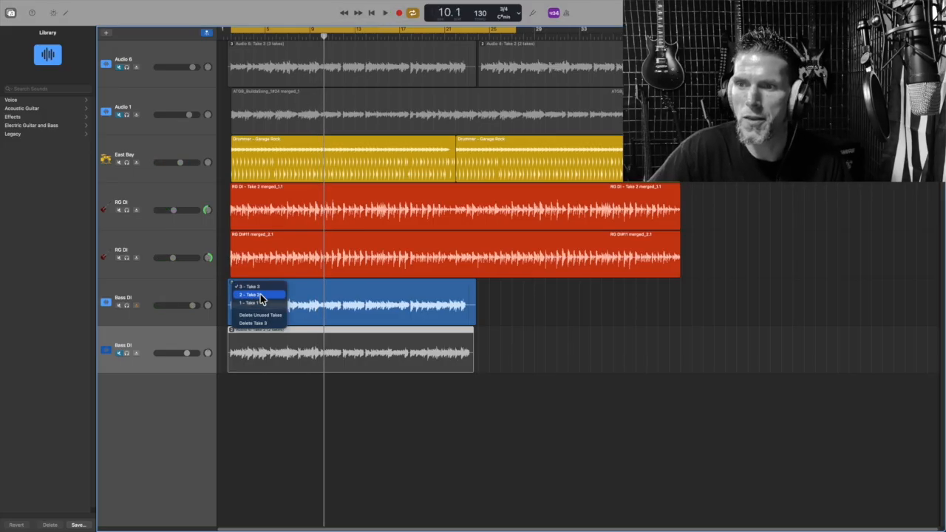
pyautogui.click(259, 295)
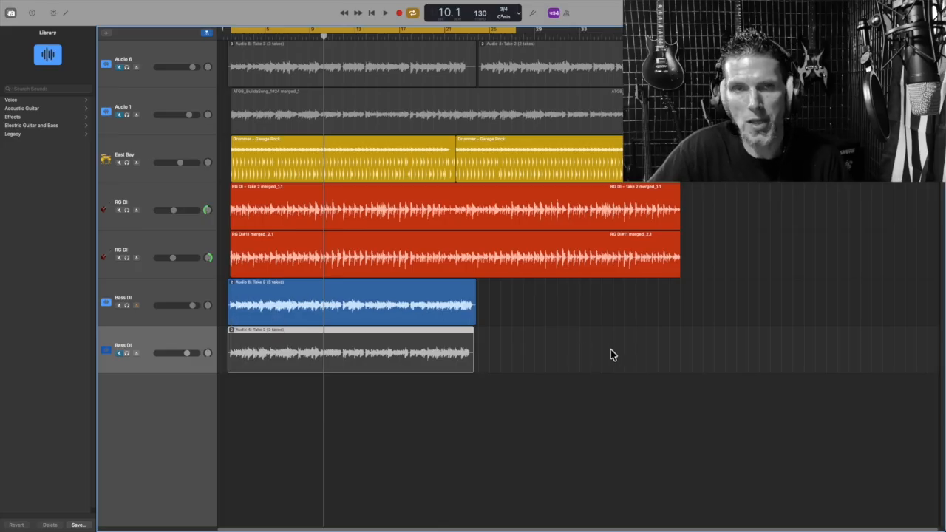
pyautogui.click(385, 13)
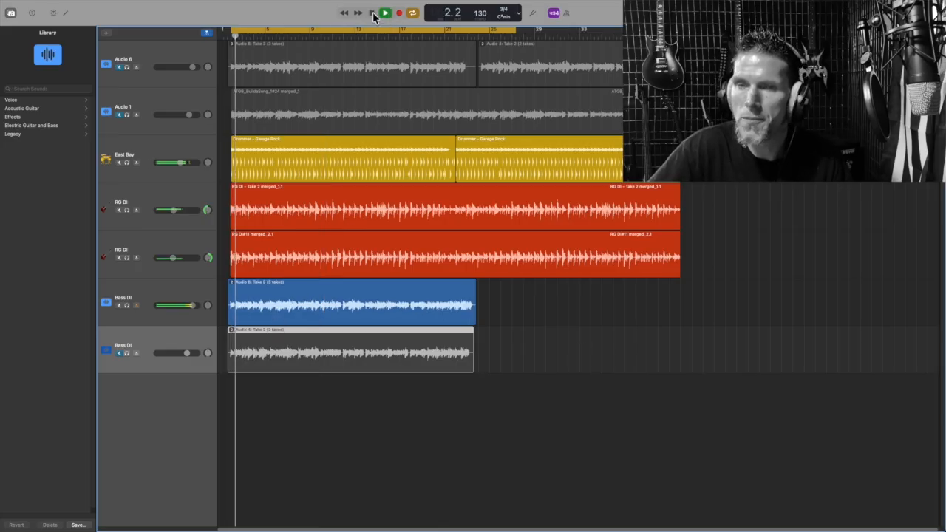
pyautogui.click(385, 13)
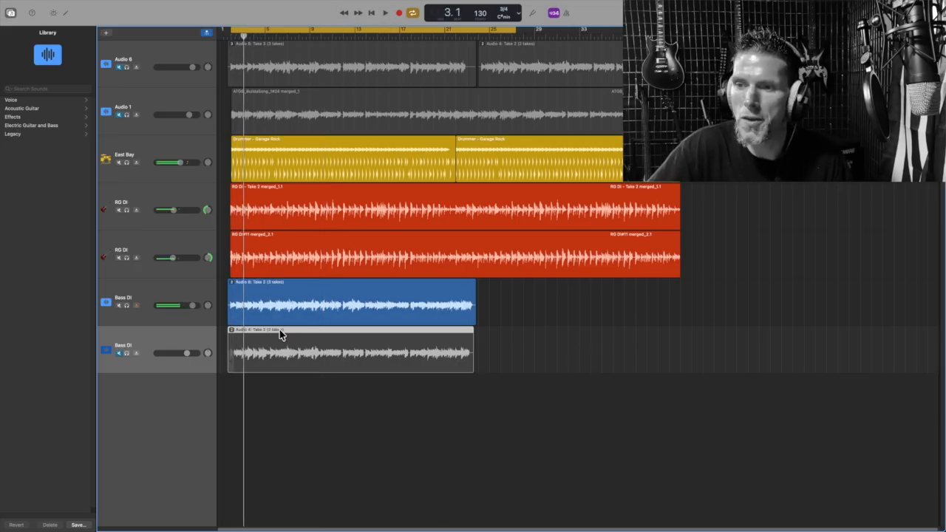
# Step: Unmute the lower Bass DI track, check its alternate takes, and set the upper Bass DI region back to Take 3
pyautogui.click(117, 352)
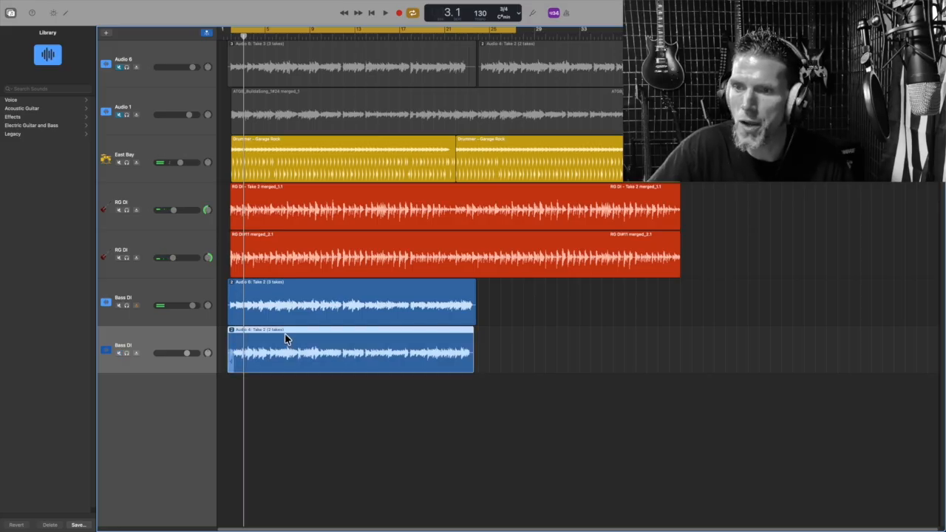
pyautogui.click(232, 330)
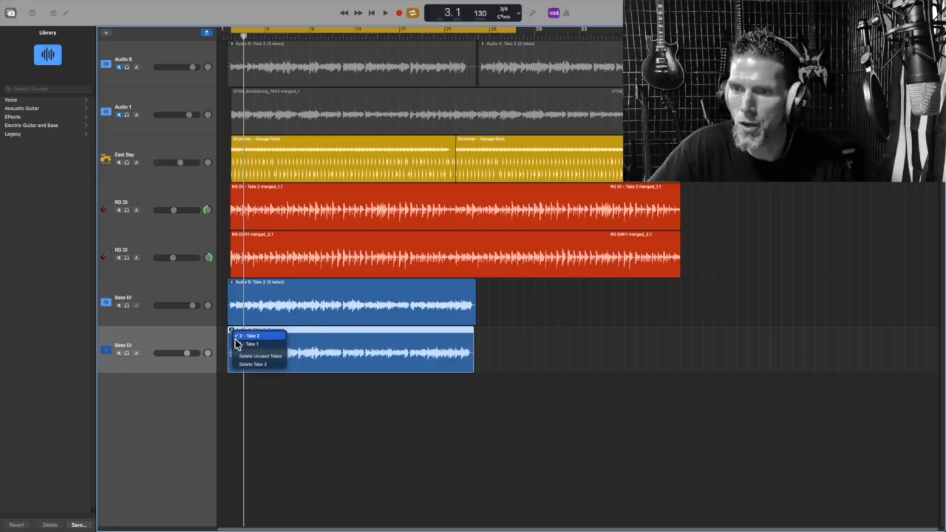
pyautogui.click(539, 311)
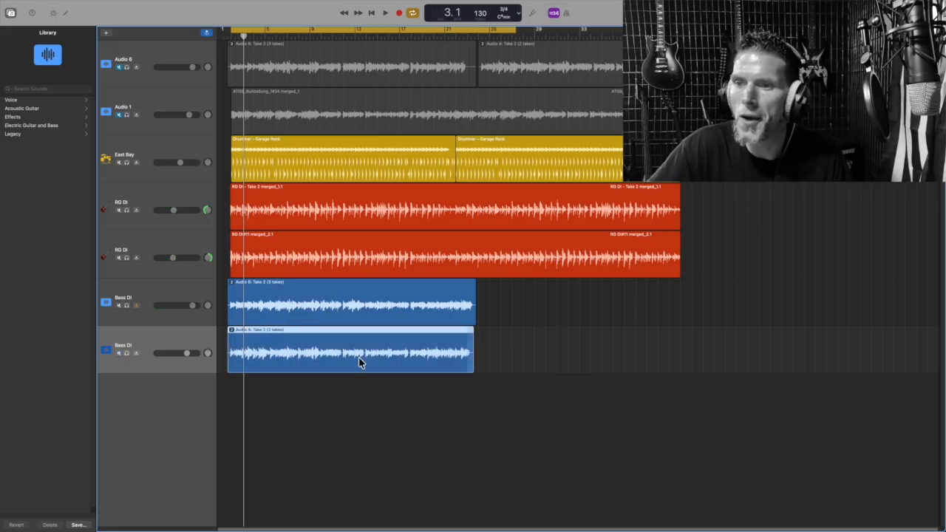
pyautogui.click(235, 284)
pyautogui.click(248, 290)
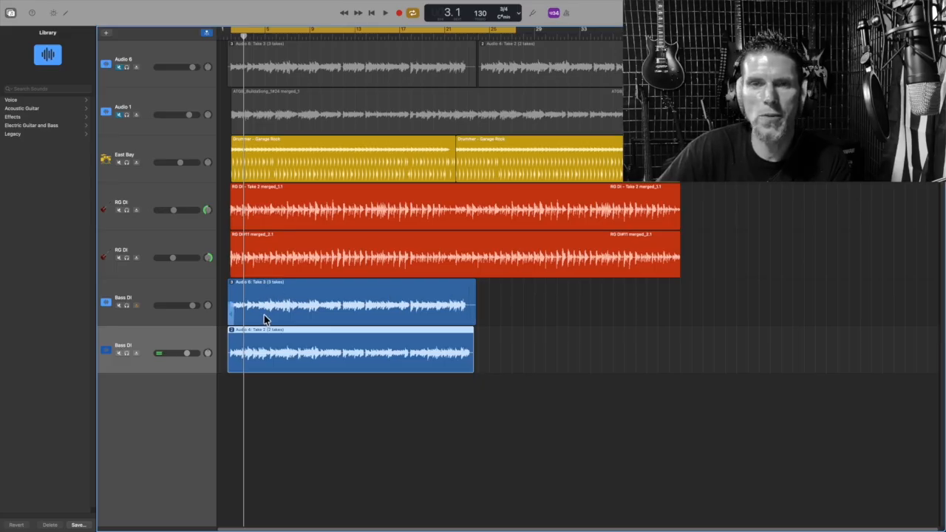
# Step: Duplicate the upper Bass DI track and copy its Take 3 region onto the new track at the same start
pyautogui.click(167, 298)
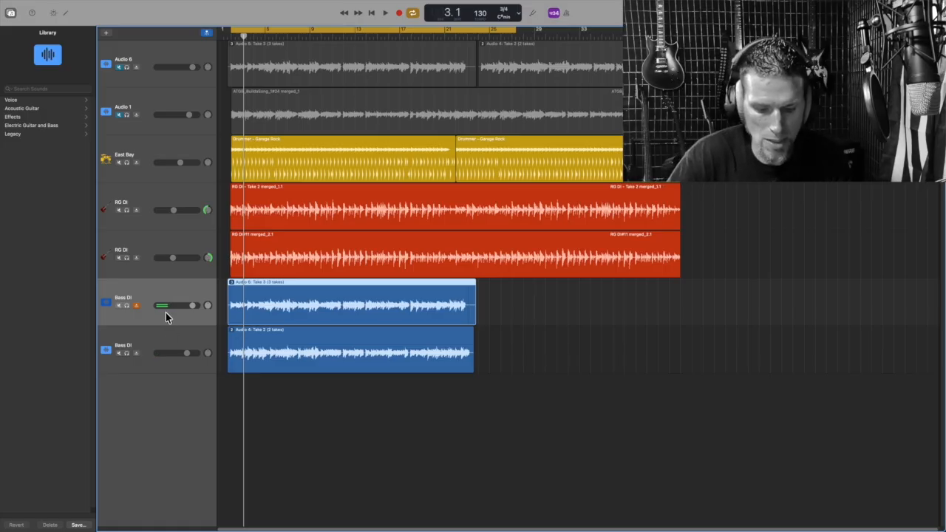
pyautogui.press('super+d')
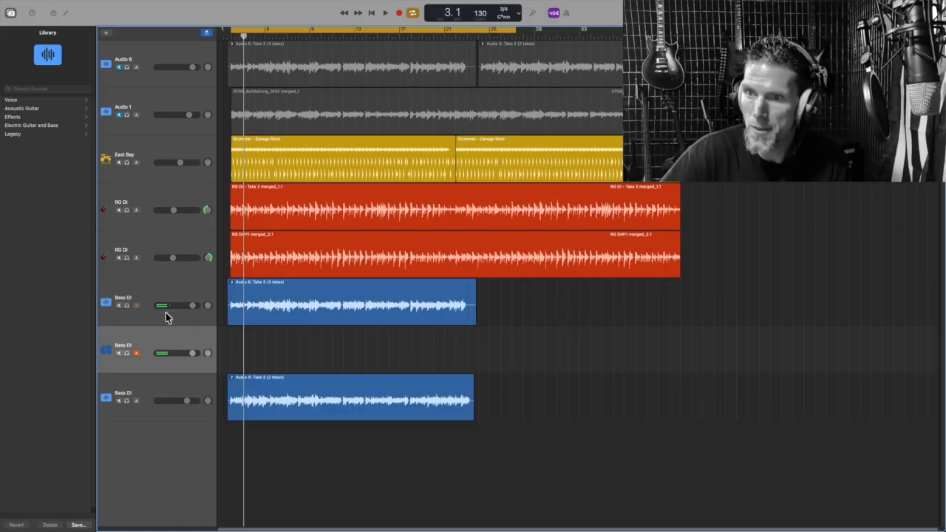
pyautogui.click(337, 287)
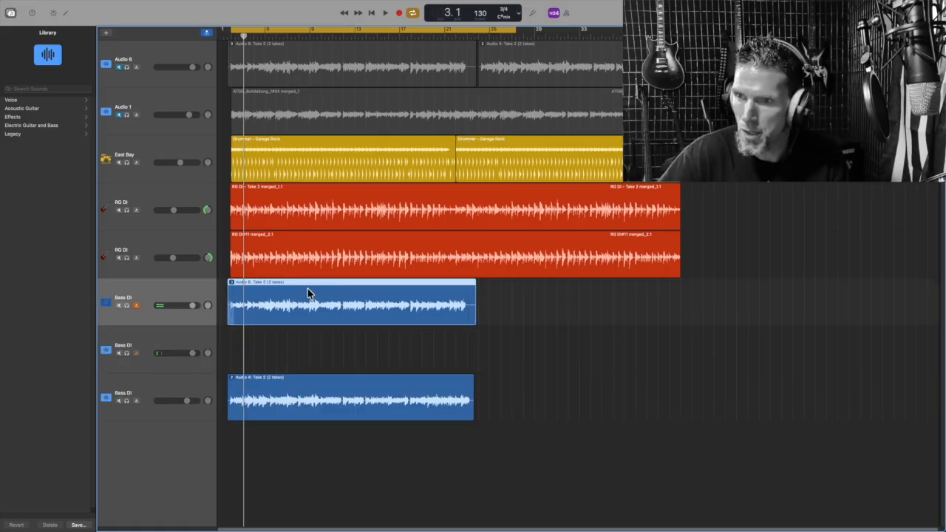
pyautogui.moveTo(302, 285); pyautogui.dragTo(301, 307)
pyautogui.moveTo(301, 337); pyautogui.dragTo(305, 337)
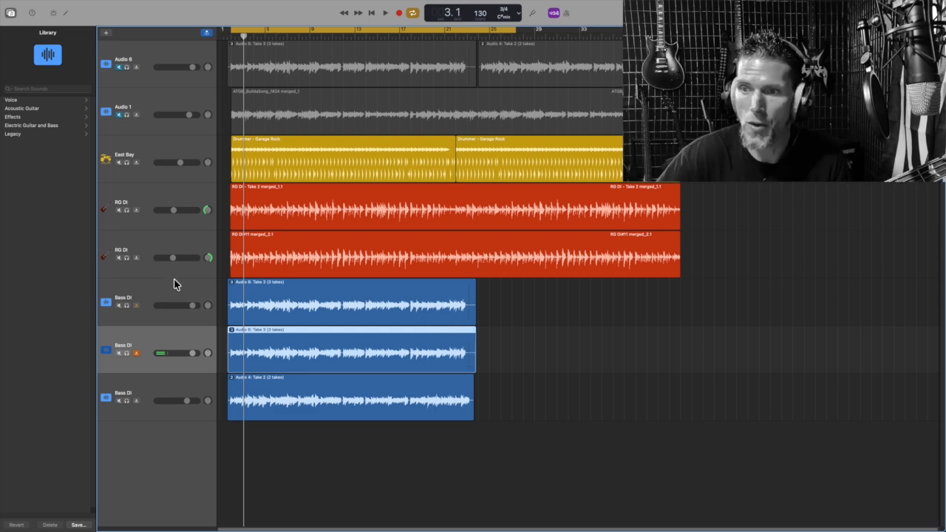
# Step: Switch the copied region to Take 2, and delete the unused takes from the upper and middle Bass DI regions
pyautogui.click(233, 333)
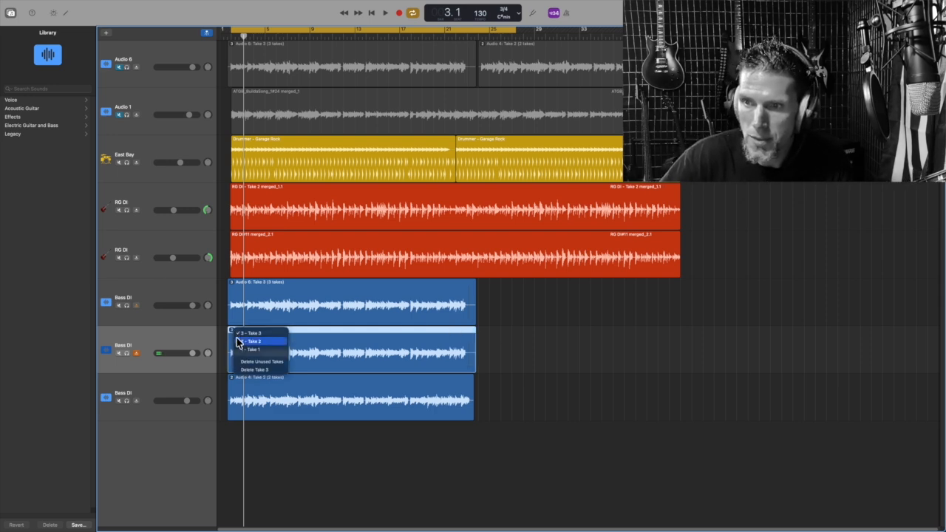
pyautogui.click(240, 339)
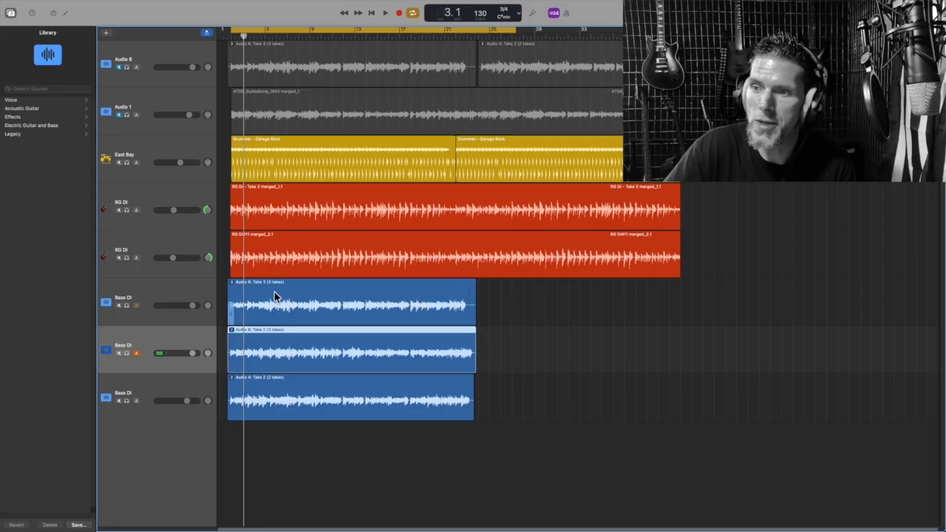
pyautogui.click(254, 288)
pyautogui.click(232, 284)
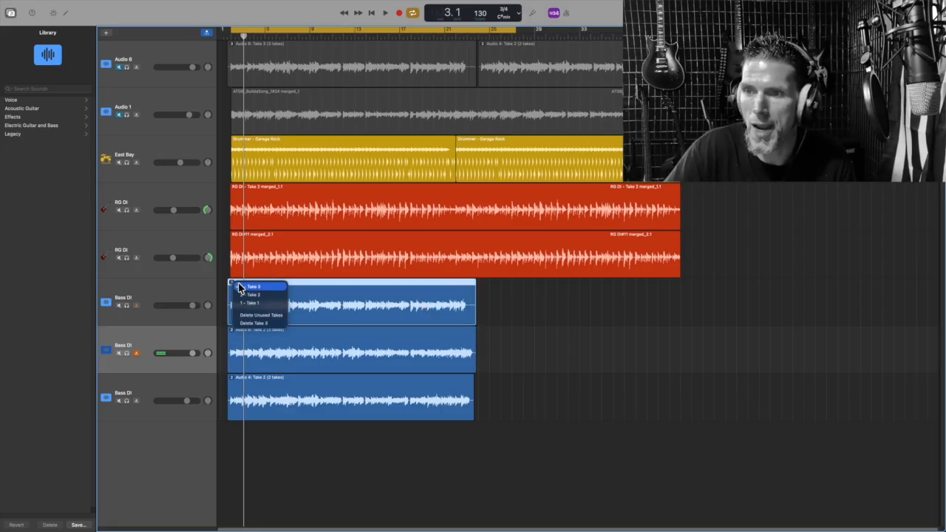
pyautogui.click(279, 316)
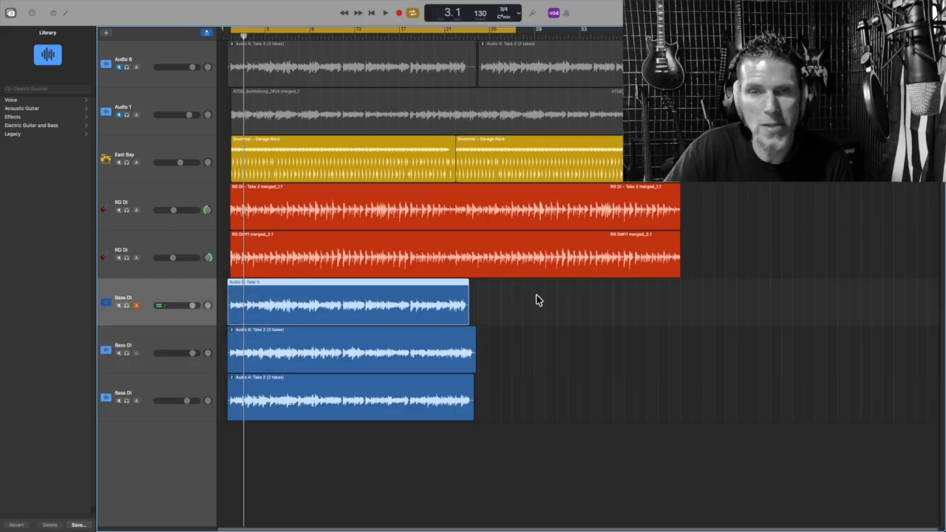
pyautogui.click(325, 334)
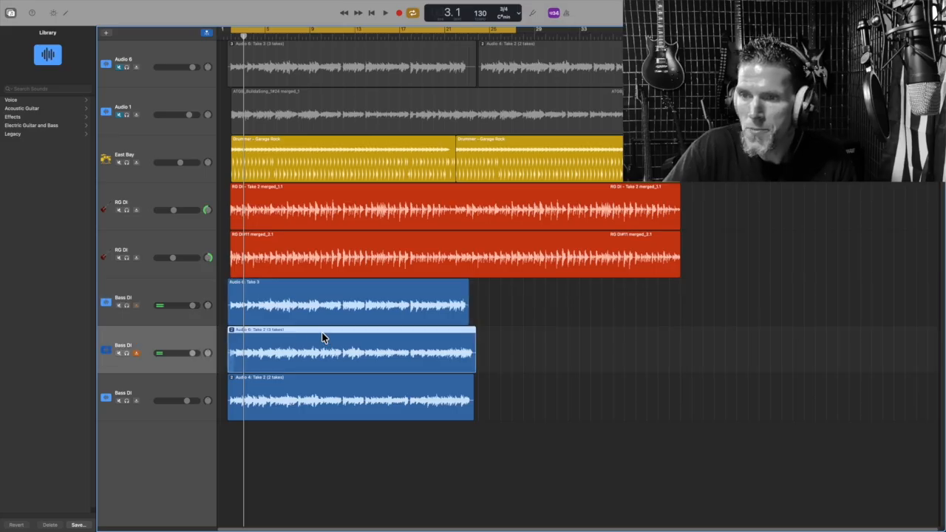
pyautogui.click(232, 331)
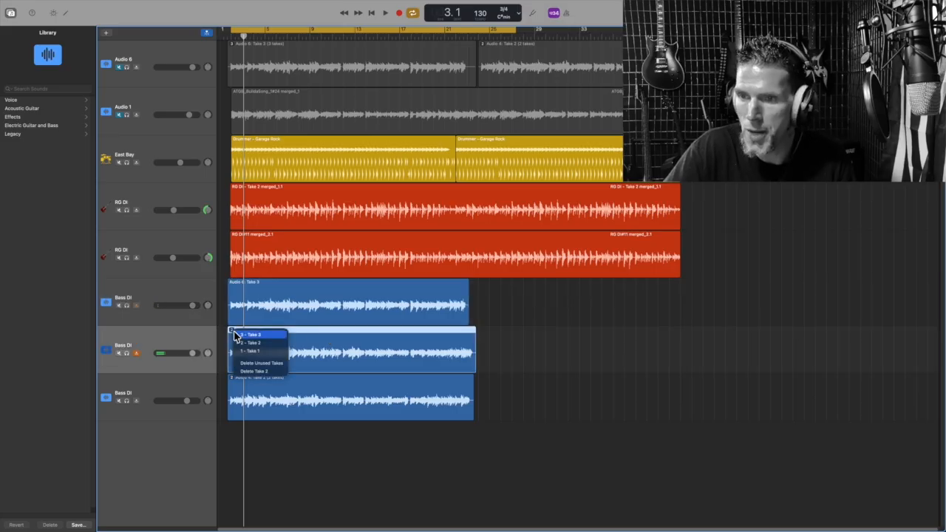
pyautogui.click(268, 363)
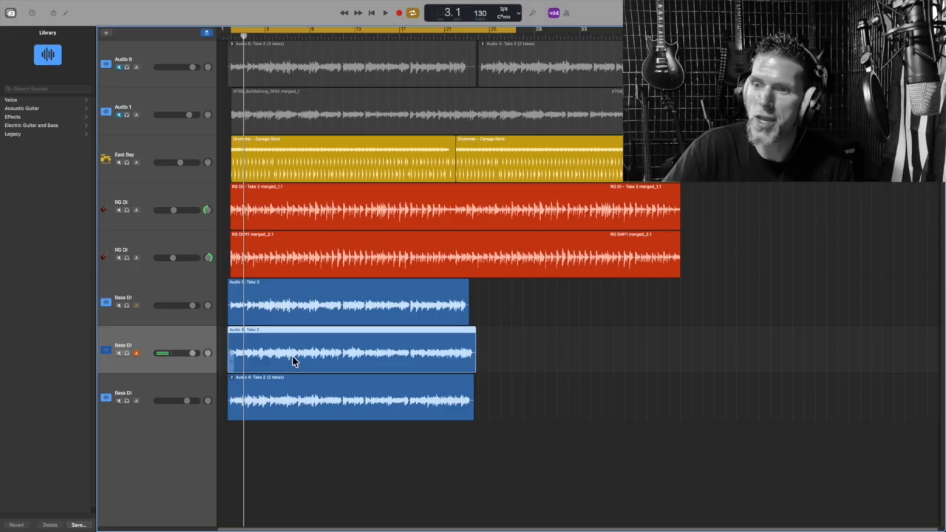
# Step: Loop bars 9 to 13 and mute the middle and lower Bass DI tracks to audition the upper one with the band
pyautogui.click(335, 37)
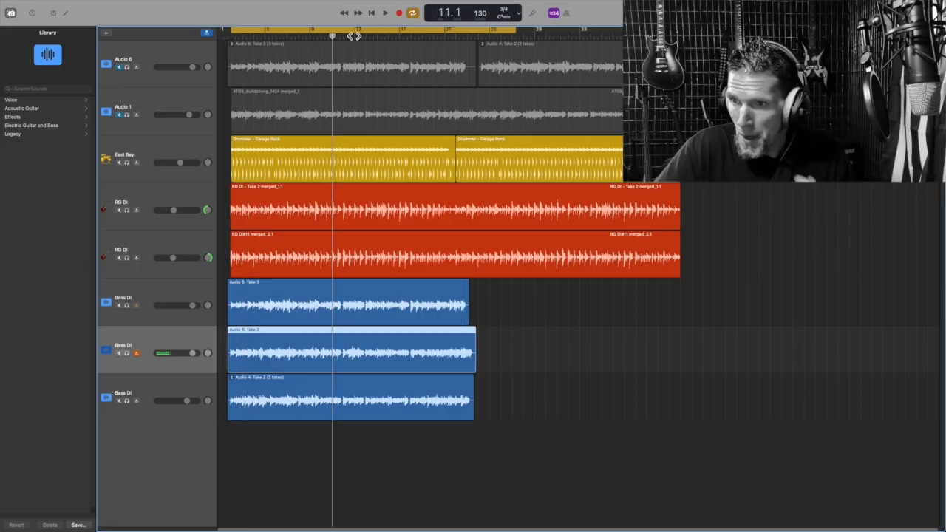
pyautogui.moveTo(337, 38); pyautogui.dragTo(342, 38)
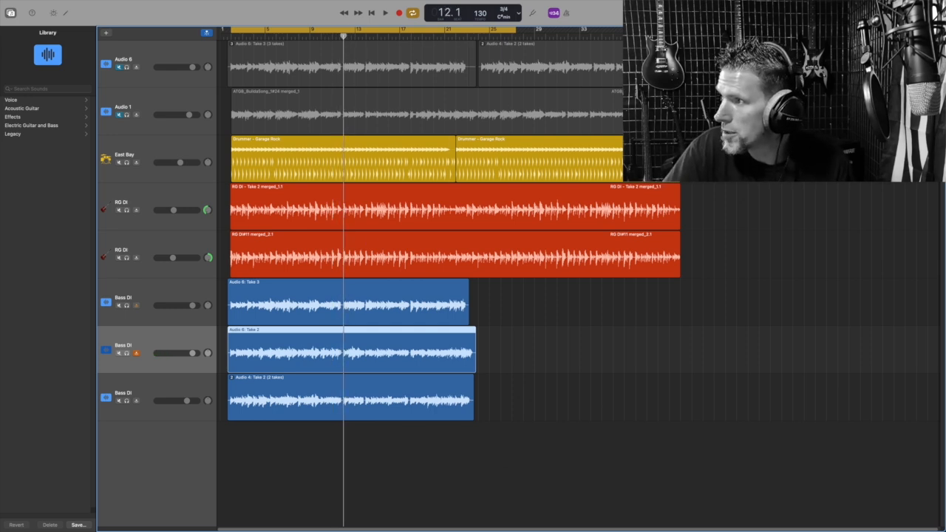
pyautogui.moveTo(938, 31); pyautogui.dragTo(752, 49)
pyautogui.moveTo(913, 32)
pyautogui.mouseDown()
pyautogui.moveTo(904, 41)
pyautogui.moveTo(928, 34)
pyautogui.mouseUp()
pyautogui.click(922, 33)
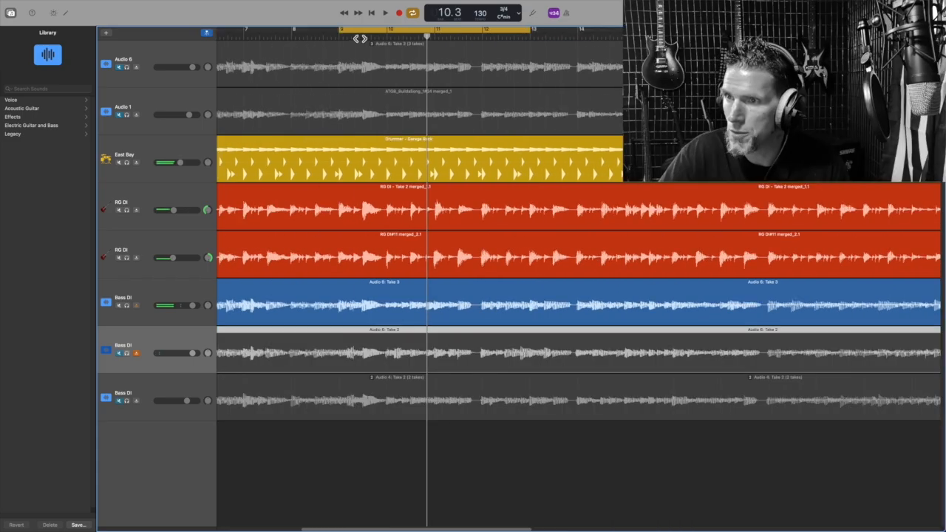
# Step: Place the playhead in the pause just before bar 10 and split all three Bass DI regions there
pyautogui.click(360, 38)
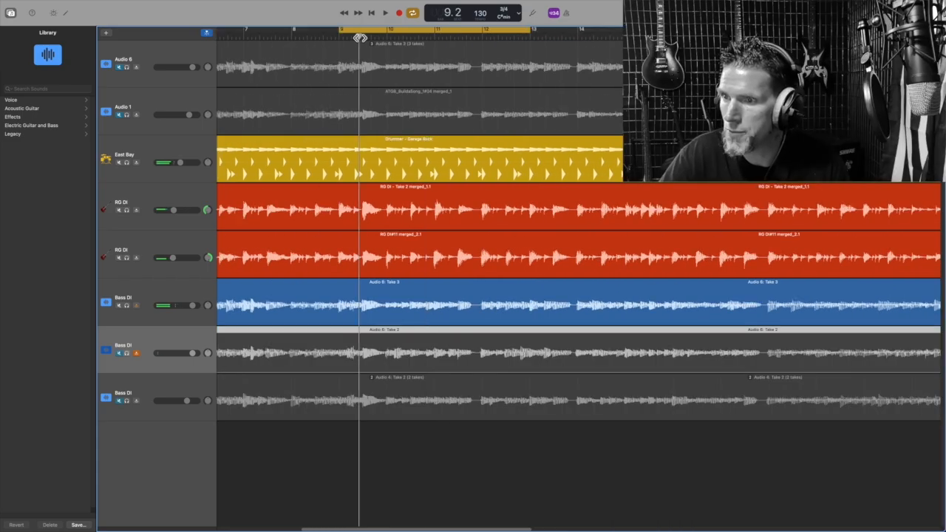
pyautogui.moveTo(360, 38); pyautogui.dragTo(382, 38)
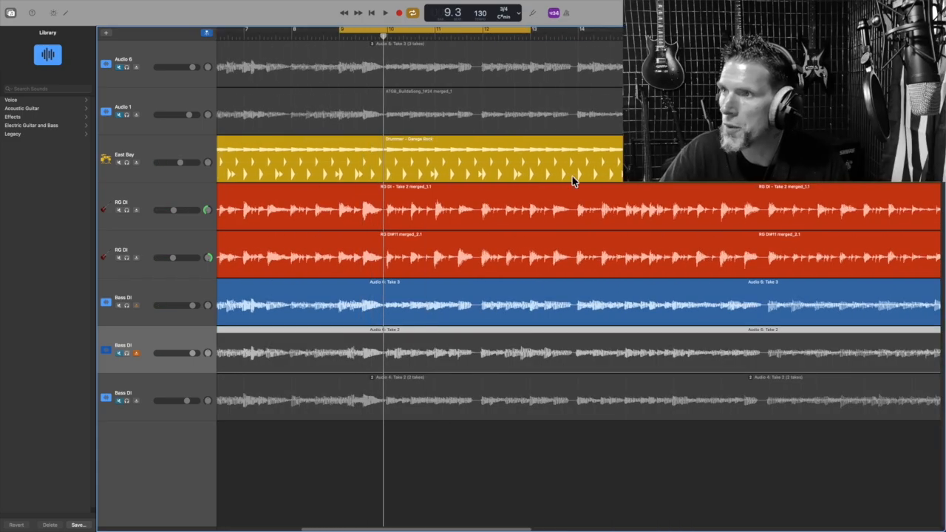
pyautogui.moveTo(922, 34); pyautogui.dragTo(928, 33)
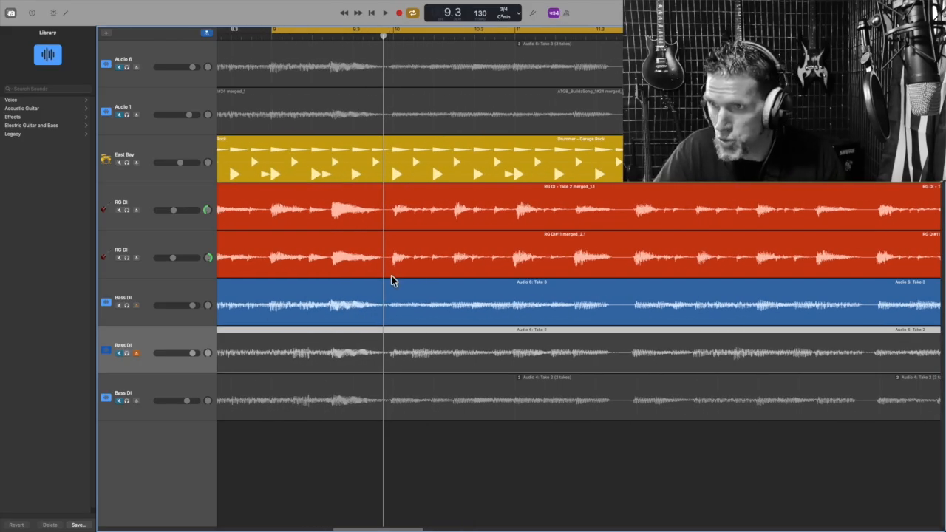
pyautogui.moveTo(385, 37); pyautogui.dragTo(389, 37)
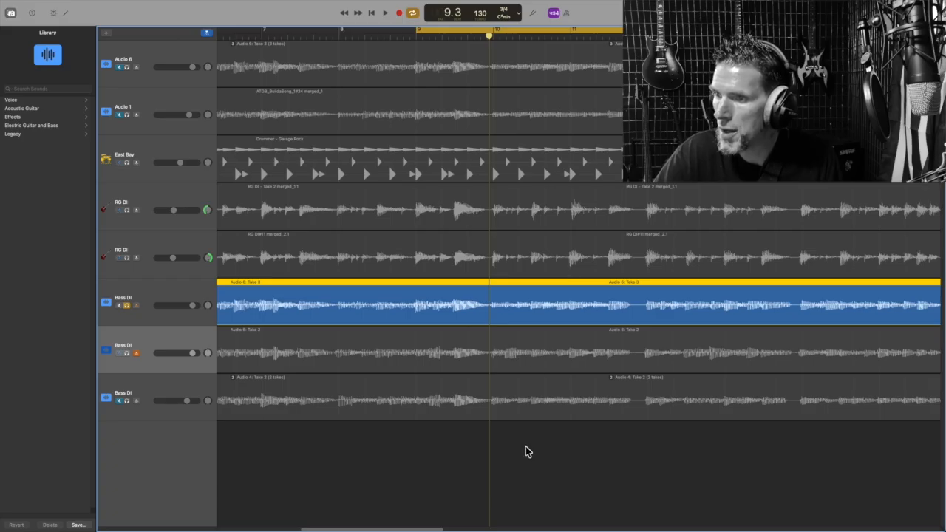
pyautogui.moveTo(526, 451); pyautogui.dragTo(525, 334)
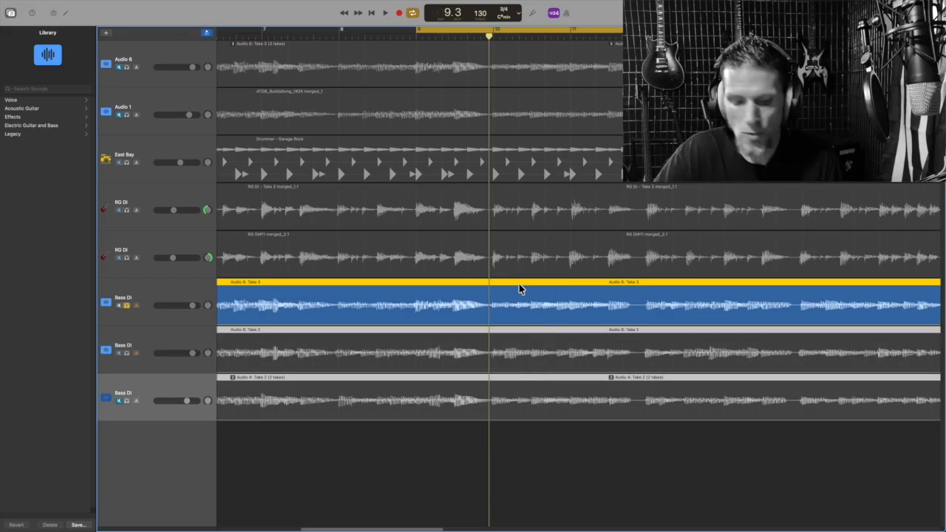
pyautogui.press('super+t')
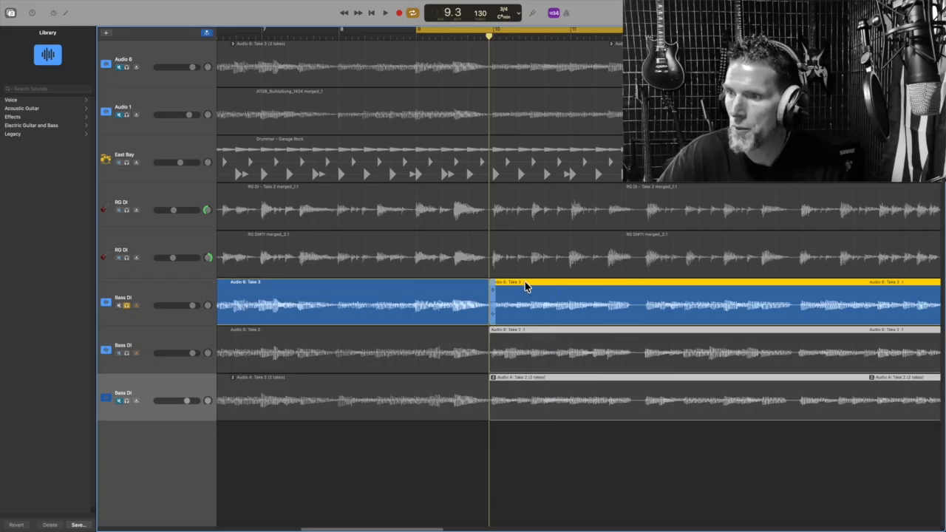
# Step: Solo the middle and lower Bass DI tracks together with the upper one
pyautogui.click(166, 361)
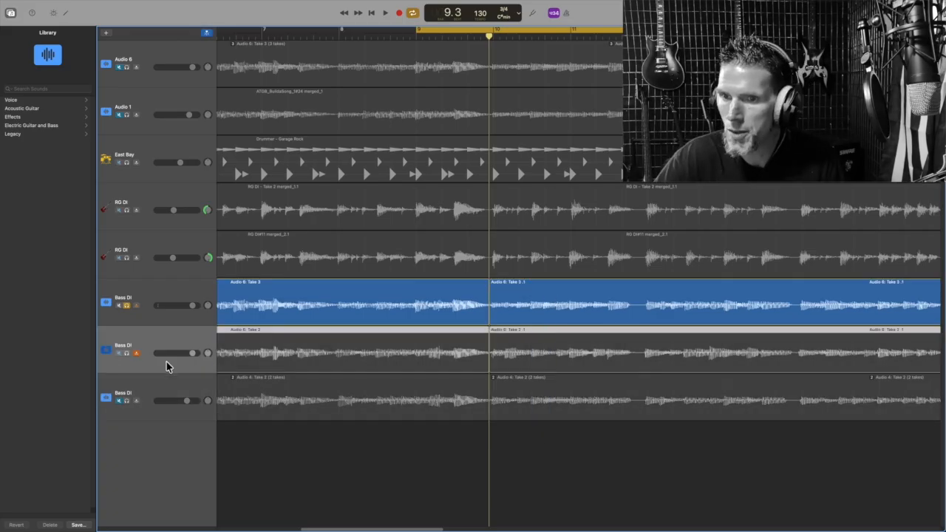
pyautogui.click(126, 353)
pyautogui.click(127, 401)
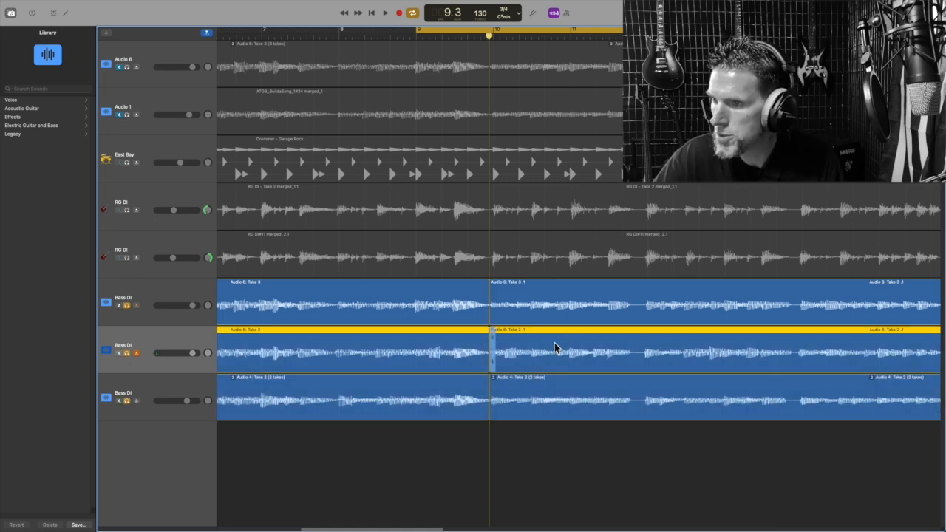
# Step: Cut the parts of the upper and middle Bass DI regions that follow the split
pyautogui.keyDown('shift'); pyautogui.click(550, 307); pyautogui.keyUp('shift')
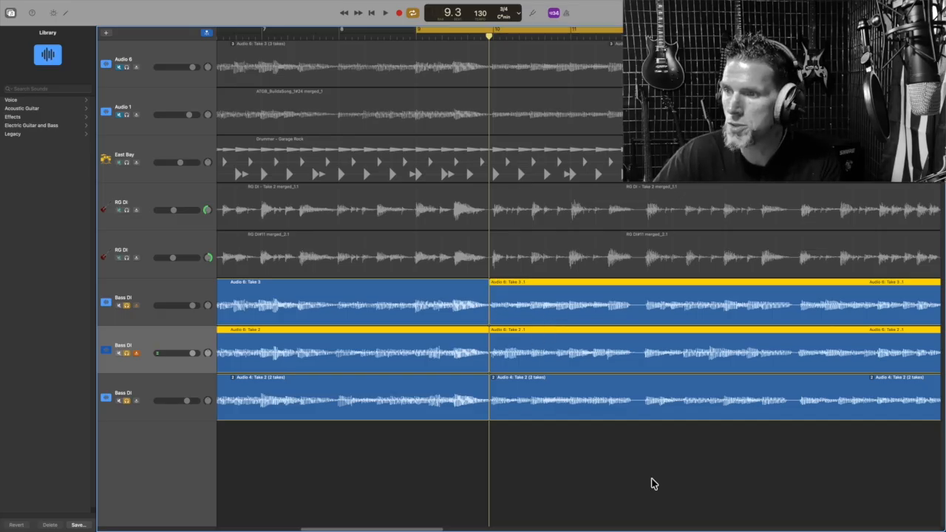
pyautogui.click(653, 481)
pyautogui.click(562, 307)
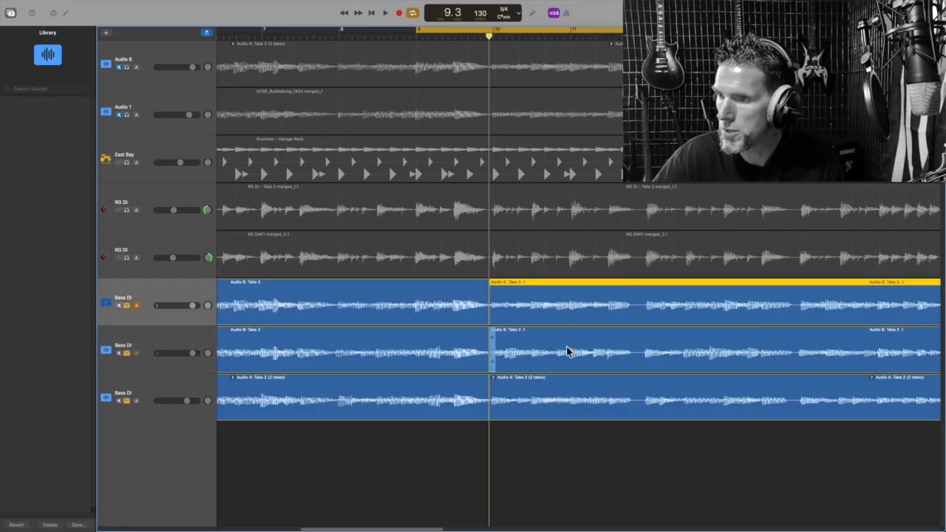
pyautogui.keyDown('shift'); pyautogui.click(567, 350); pyautogui.keyUp('shift')
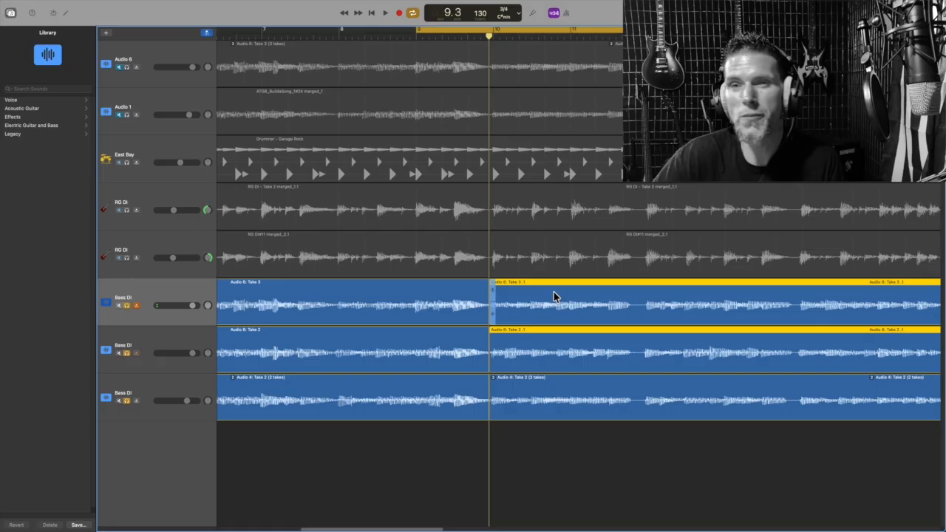
pyautogui.rightClick(553, 295)
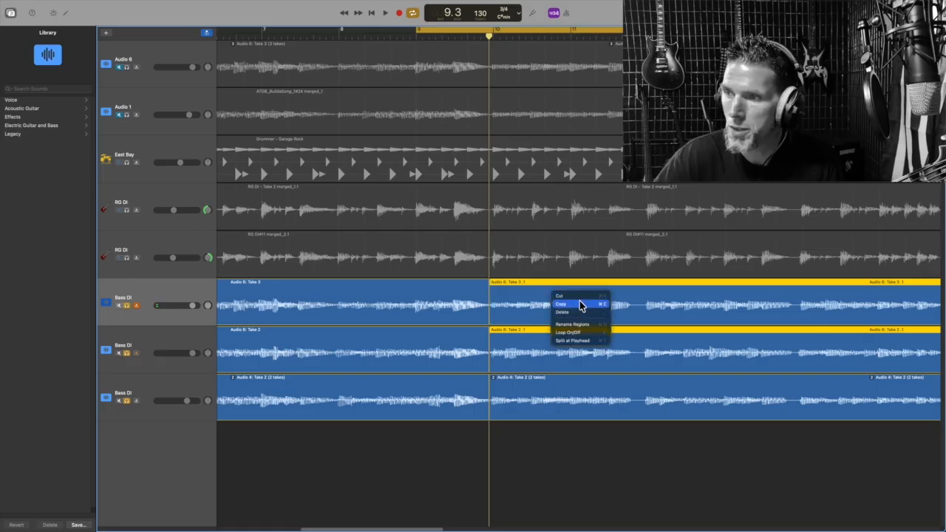
pyautogui.click(580, 297)
# Step: Delete the unused takes from the lower Bass DI region after the split and move that region up to the upper Bass DI track
pyautogui.click(516, 392)
pyautogui.press('super+Right')
pyautogui.press('super+Right')
pyautogui.press('super+Right')
pyautogui.press('super+Right')
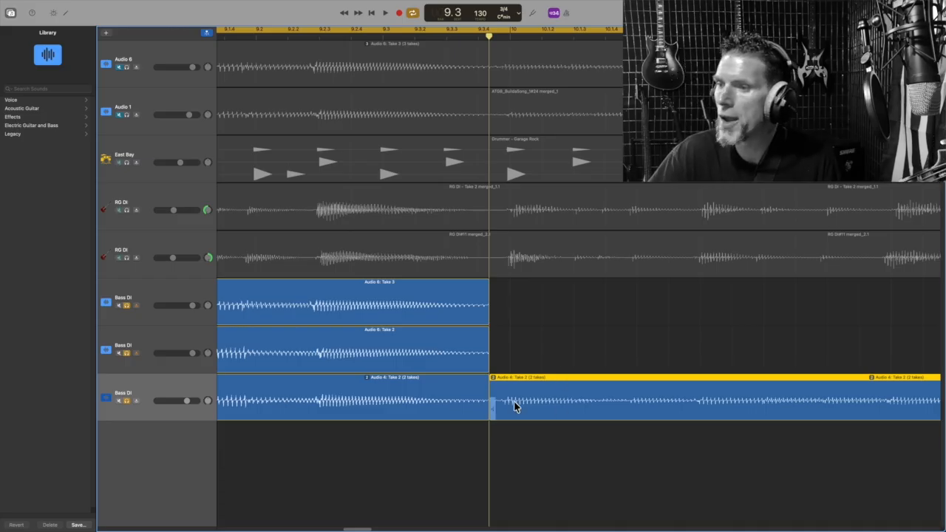
pyautogui.click(494, 383)
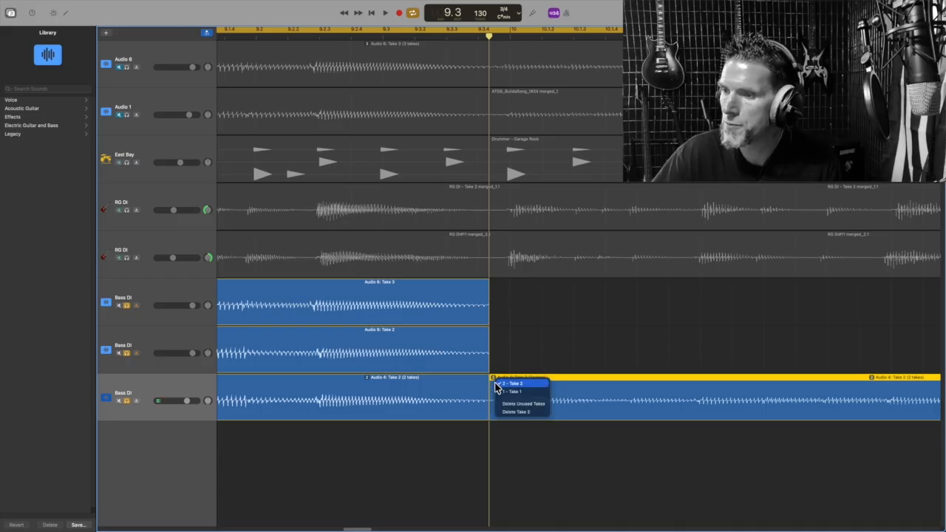
pyautogui.click(527, 406)
pyautogui.moveTo(537, 380); pyautogui.dragTo(537, 324)
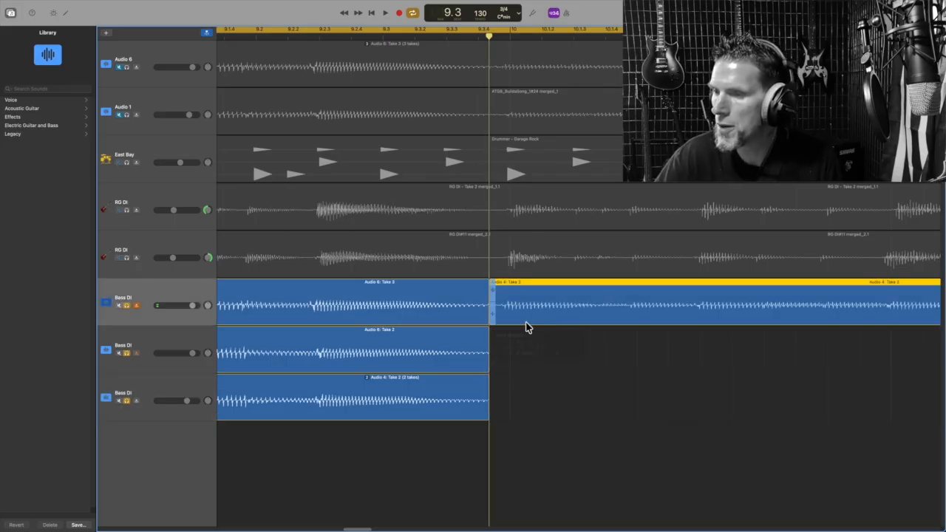
# Step: Unsolo the two lower Bass DI tracks and play back the upper one to audition the join between the takes
pyautogui.click(385, 13)
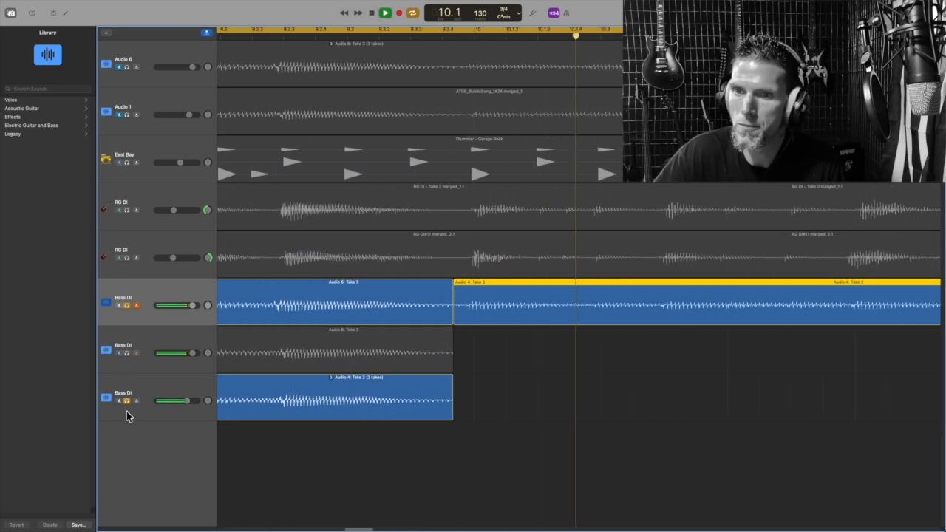
pyautogui.click(385, 12)
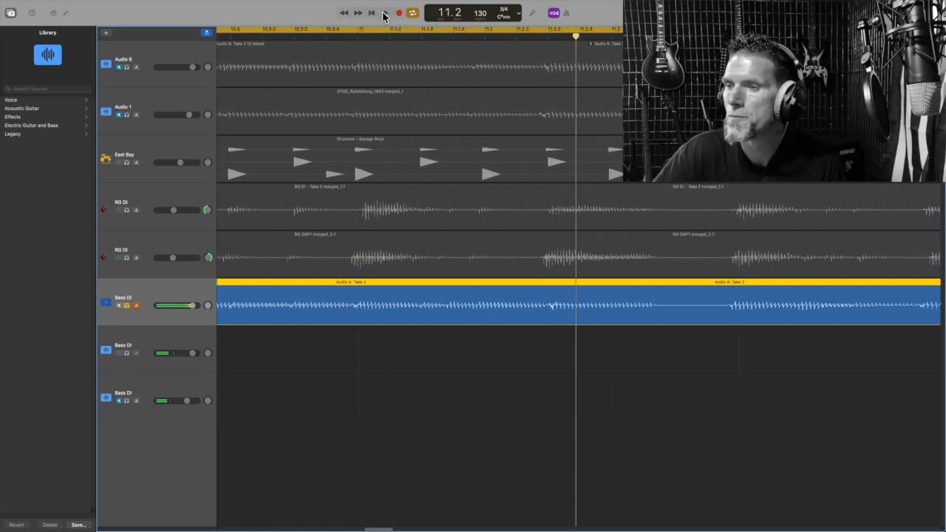
pyautogui.click(385, 13)
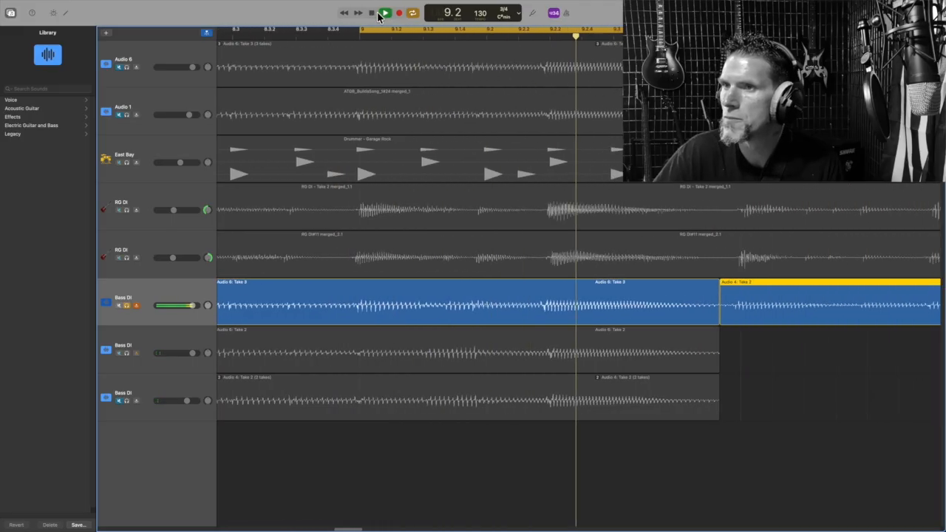
pyautogui.click(373, 13)
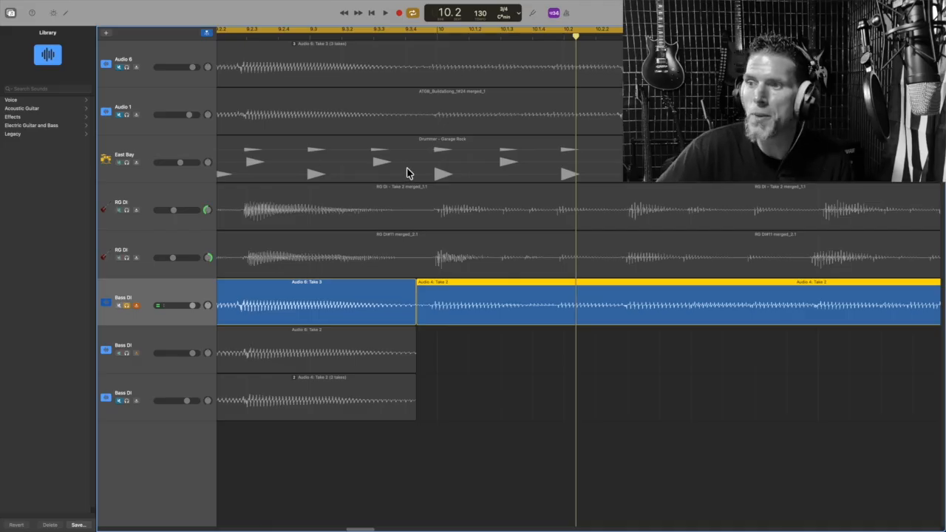
# Step: Place the playhead at 11.3, in the next pause of the upper Bass DI track's second region
pyautogui.moveTo(919, 32); pyautogui.dragTo(900, 33)
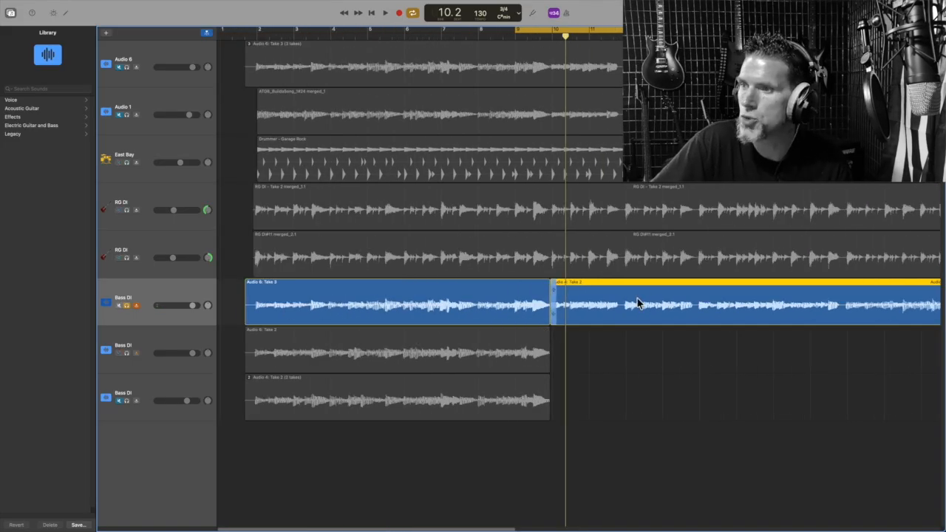
pyautogui.click(616, 34)
pyautogui.moveTo(616, 35); pyautogui.dragTo(622, 36)
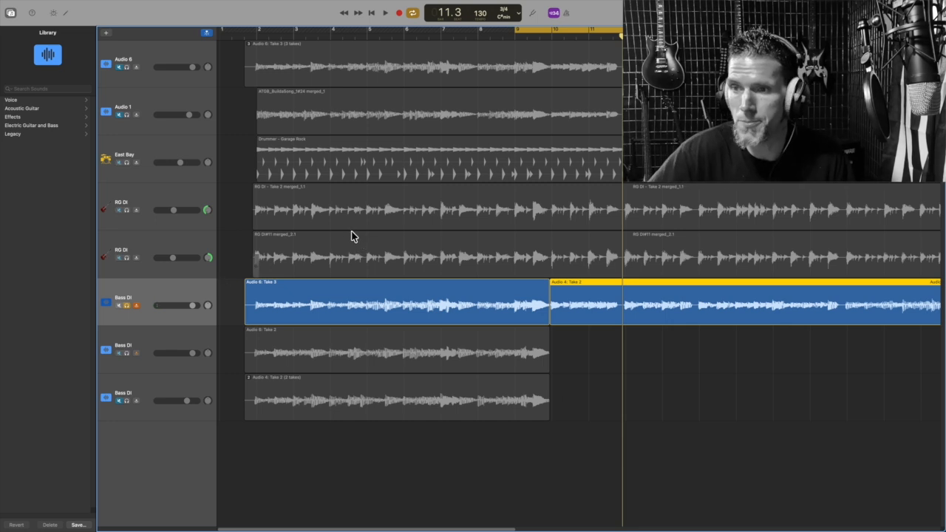
# Step: Join the two comped take regions on the upper Bass DI track into one continuous region
pyautogui.click(228, 293)
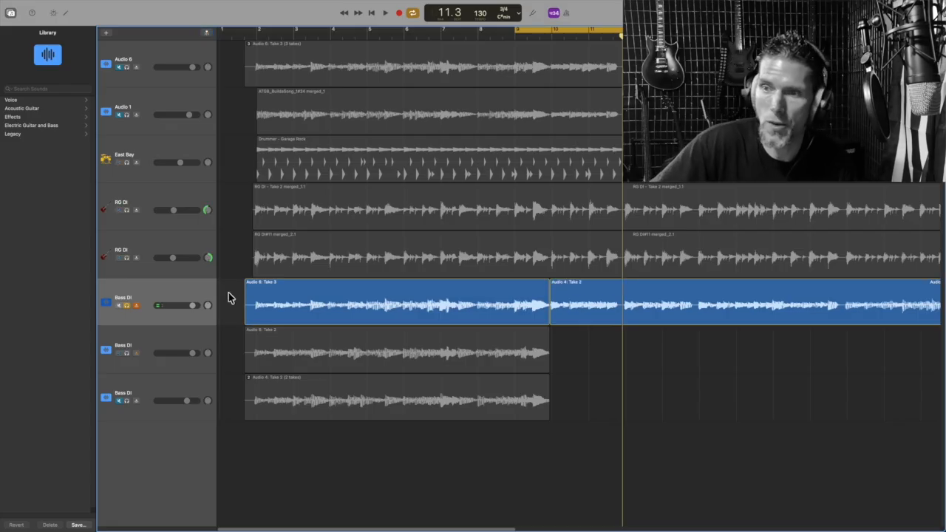
pyautogui.moveTo(236, 295); pyautogui.dragTo(589, 319)
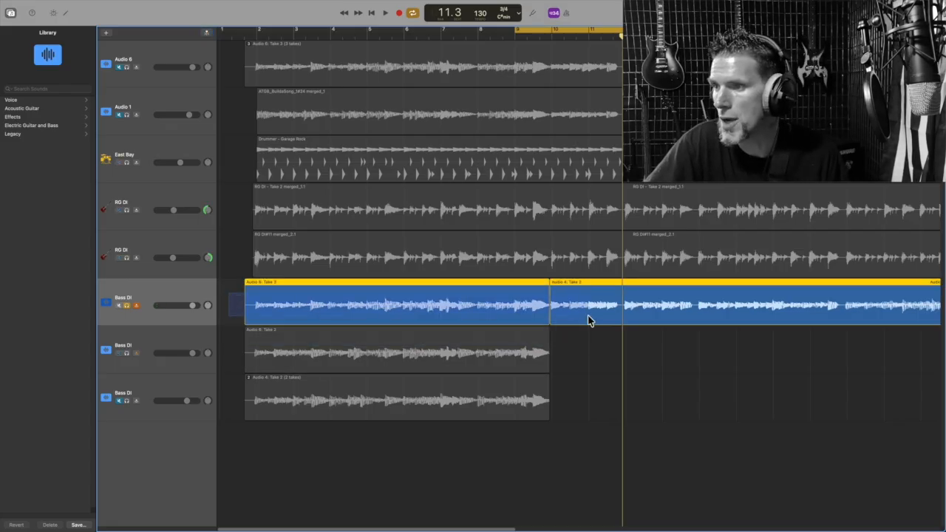
pyautogui.moveTo(643, 309); pyautogui.dragTo(643, 309)
pyautogui.click(707, 412)
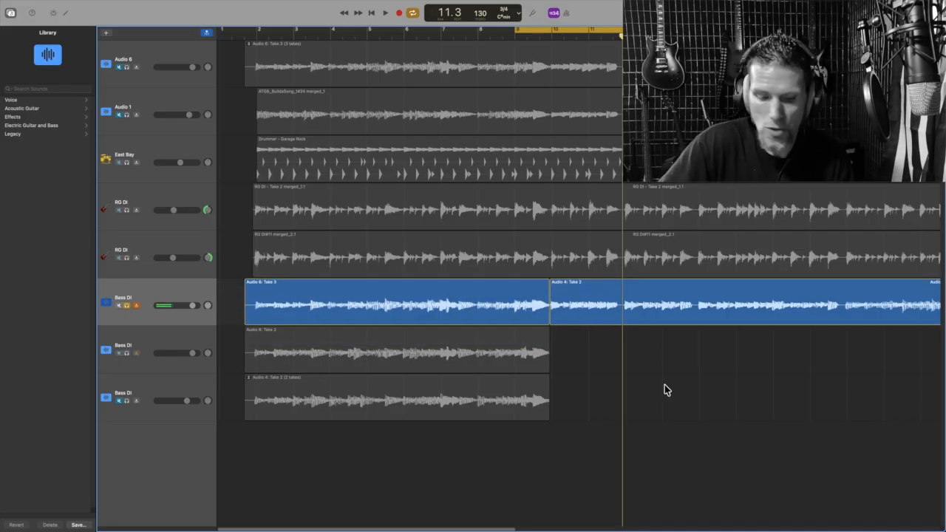
pyautogui.click(453, 298)
pyautogui.keyDown('shift'); pyautogui.click(640, 303); pyautogui.keyUp('shift')
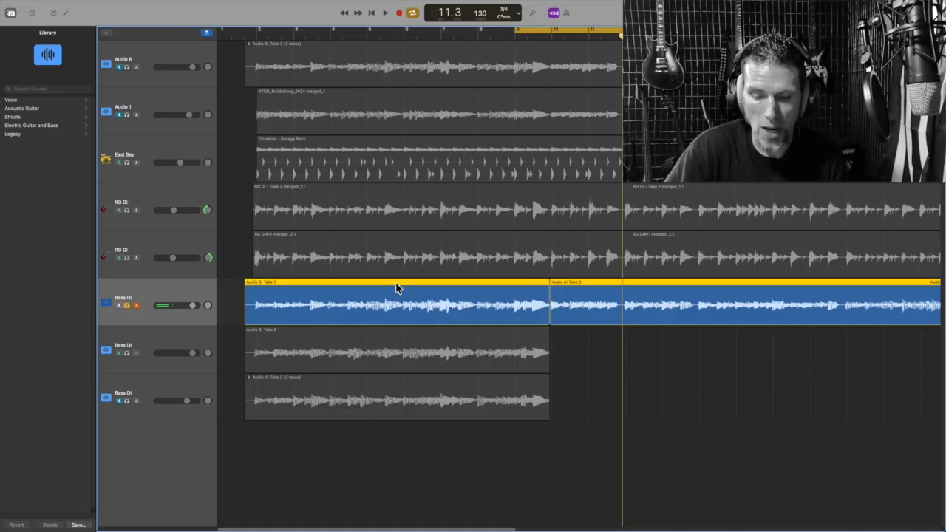
pyautogui.press('super+j')
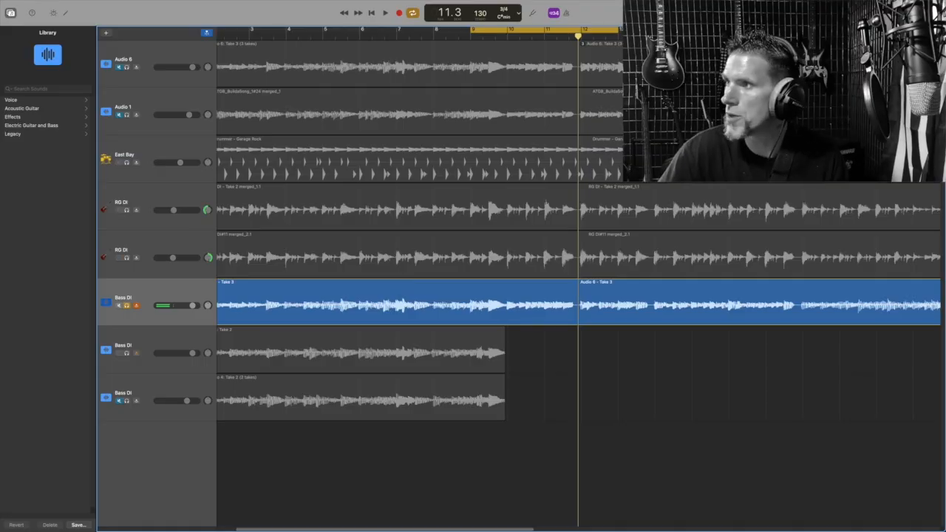
pyautogui.press('super+Left')
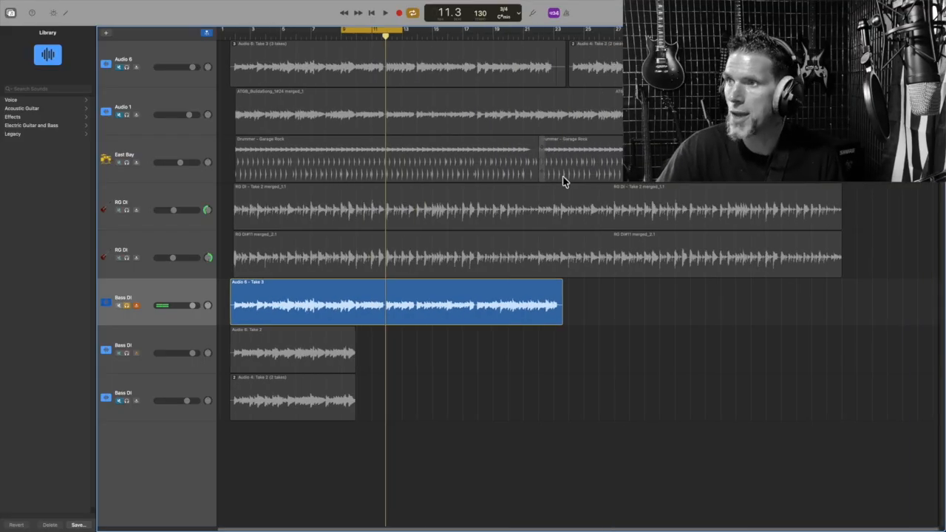